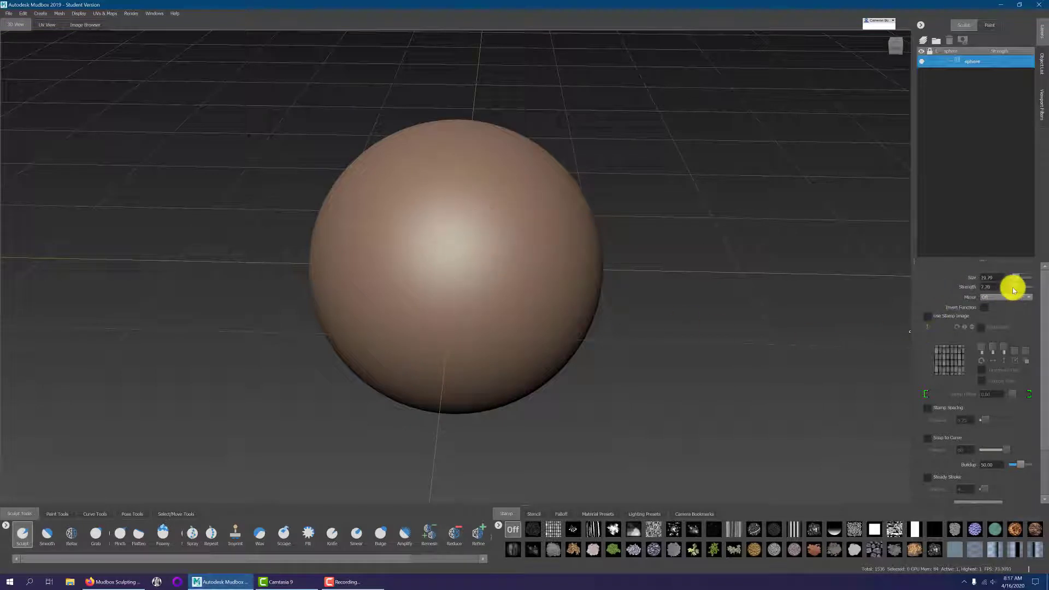
Try raising the sphere's front surface with the Sculpt tool, and undo the strokes.
mouse_move(484, 230)
left_mouse_down()
mouse_move(384, 304)
mouse_move(485, 237)
mouse_move(492, 259)
left_mouse_up()
scroll(481, 264, "up", 5)
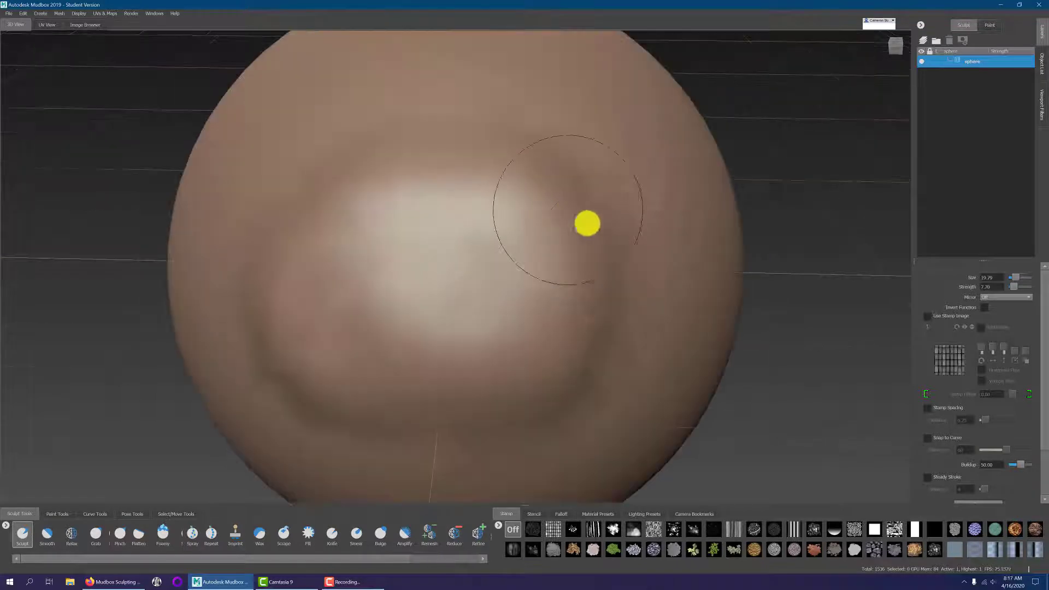
mouse_move(586, 227)
left_mouse_down("alt")
mouse_move(546, 253)
mouse_move(357, 215)
mouse_move(370, 267)
mouse_move(579, 255)
mouse_move(507, 233)
left_mouse_up("alt")
key("ctrl+z")
key("ctrl+z")
key("ctrl+z")
key("ctrl+z")
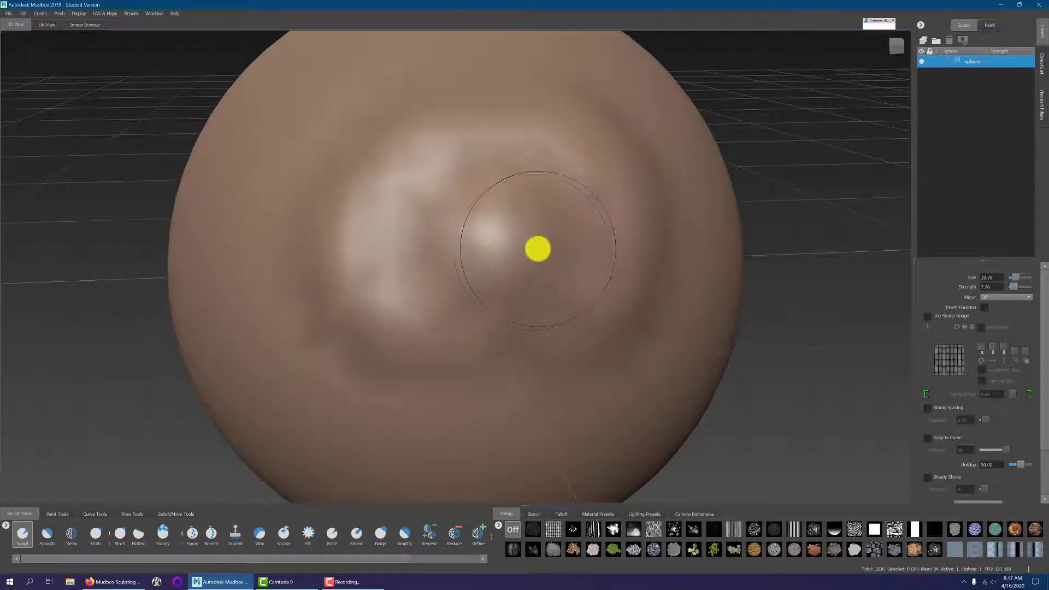
Turn on the wireframe display for the sphere.
scroll(488, 272, "down", 5)
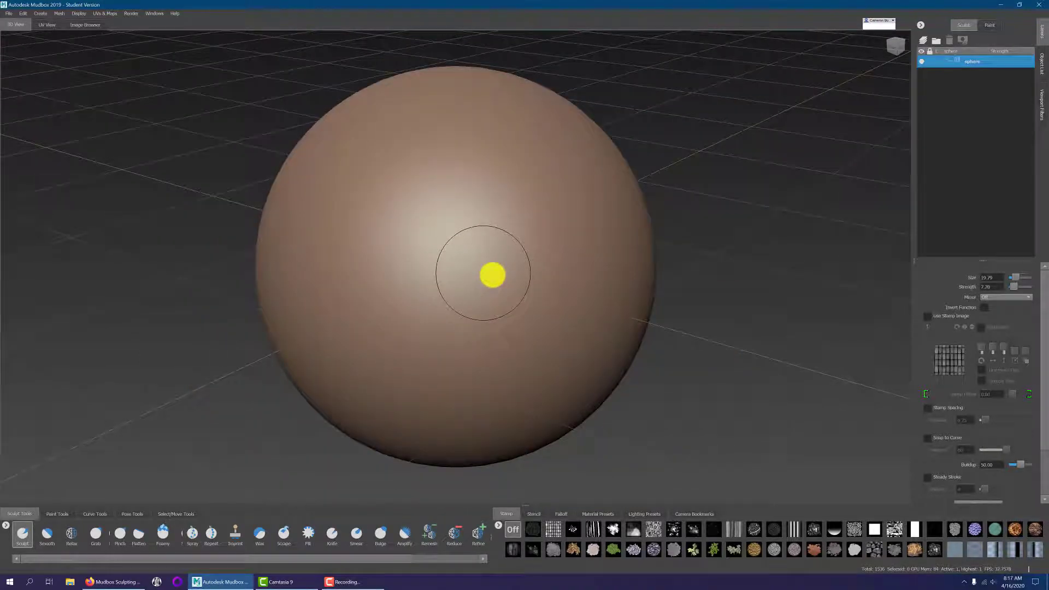
scroll(492, 275, "down", 2)
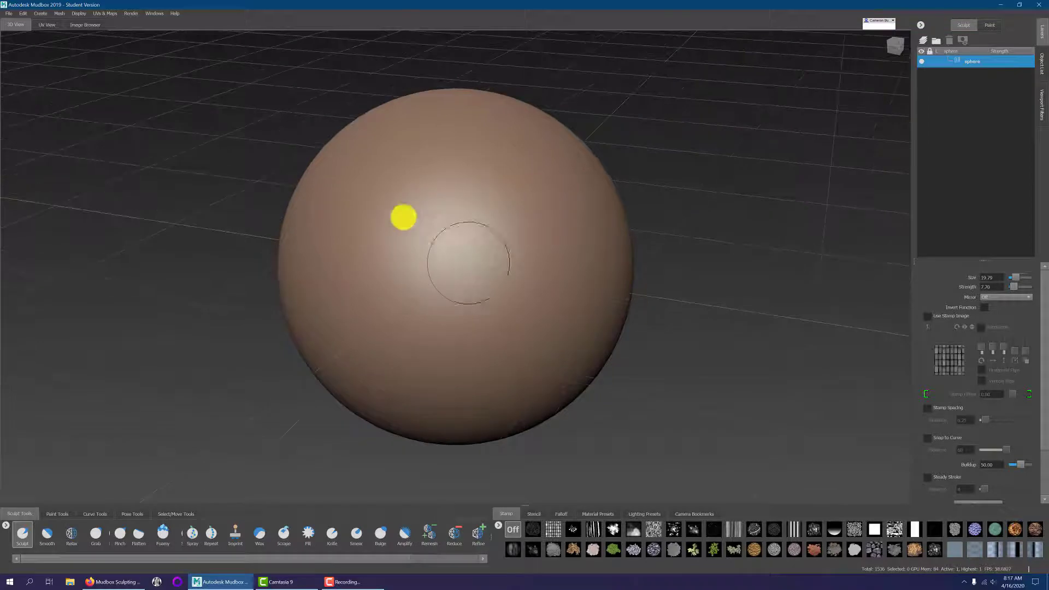
left_click_drag(466, 251, 556, 222, "alt")
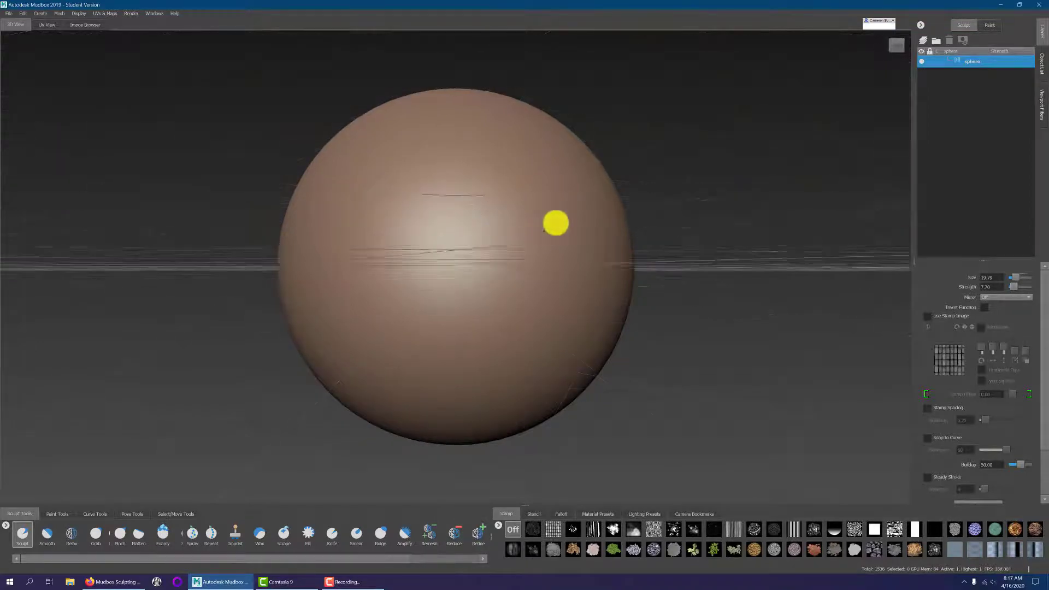
left_click_drag(475, 234, 494, 255, "alt")
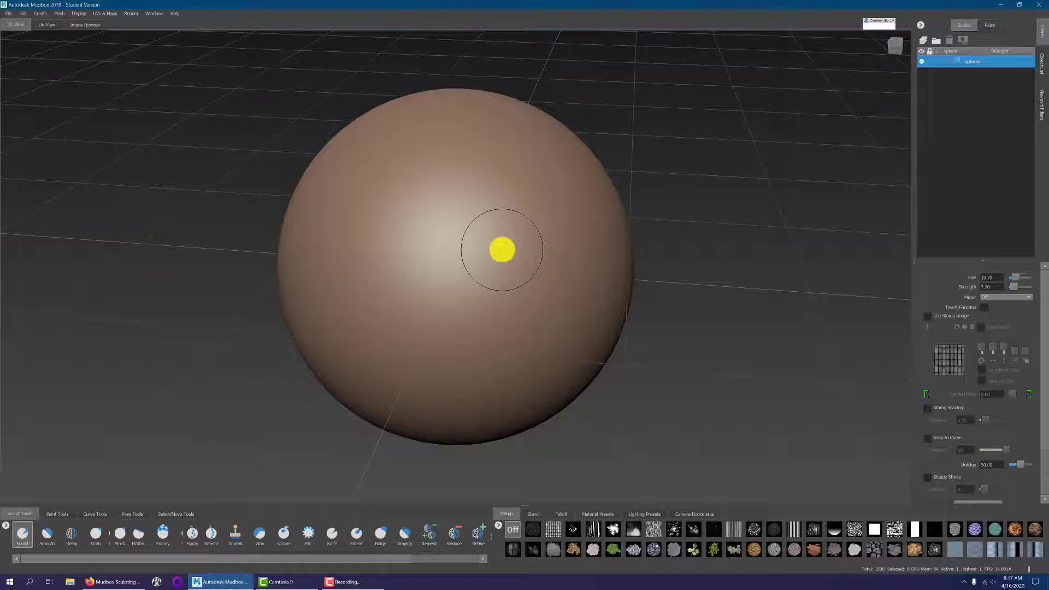
left_click(78, 13)
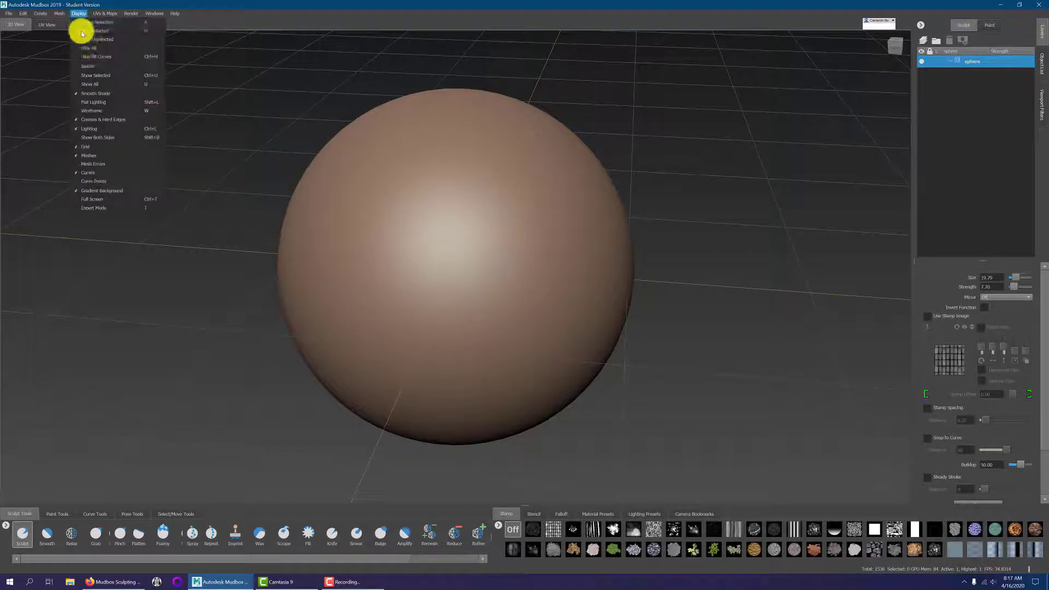
left_click(76, 111)
Examine the wireframe polygons on the sphere's surface from several angles and distances.
scroll(674, 212, "up", 4)
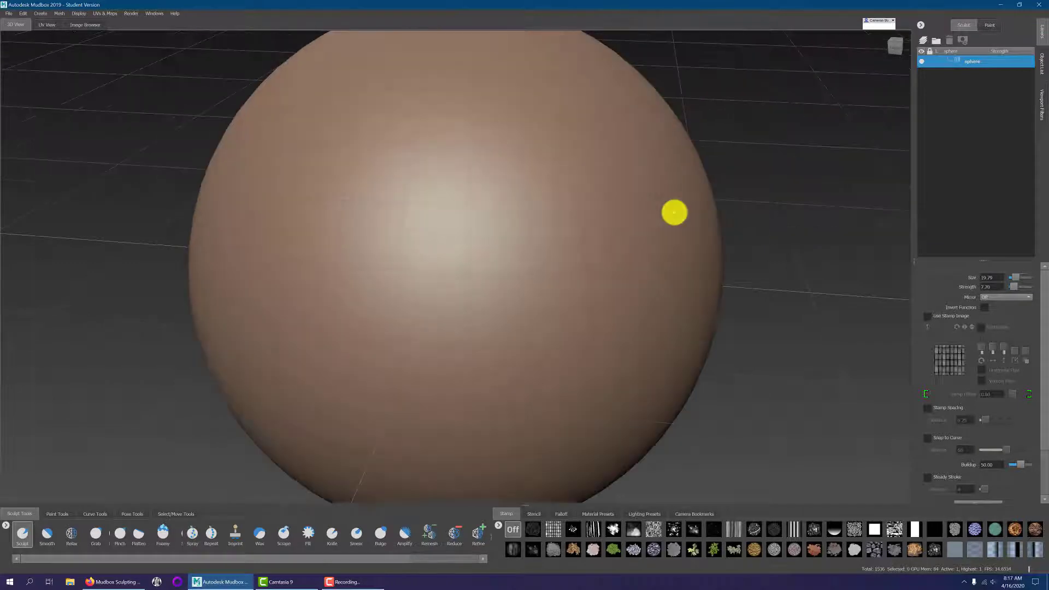
left_click_drag(681, 253, 739, 241, "alt")
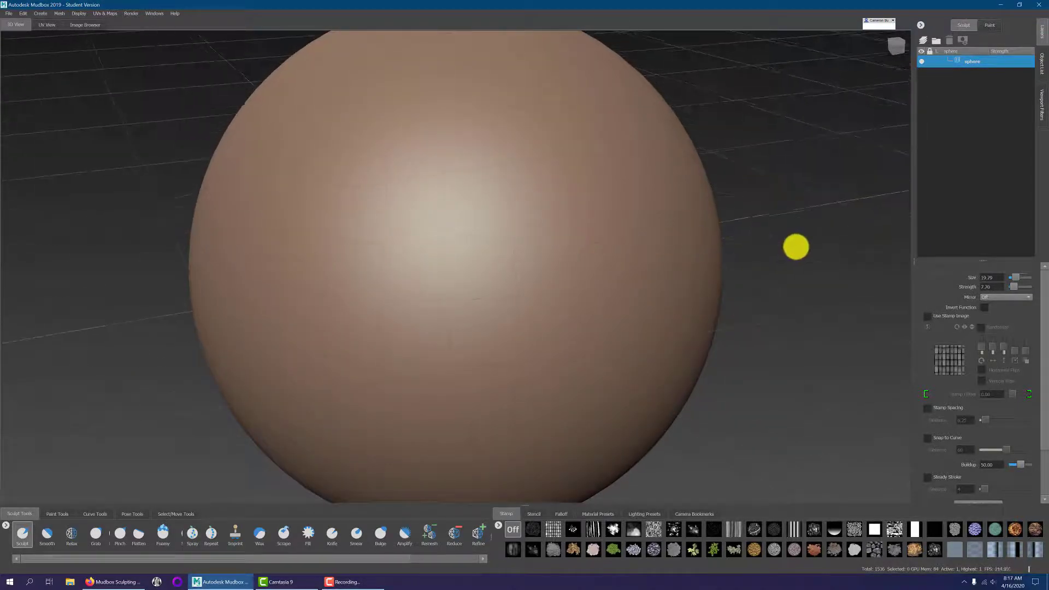
scroll(614, 279, "up", 2)
mouse_move(608, 283)
left_mouse_down("alt")
mouse_move(436, 281)
mouse_move(664, 282)
mouse_move(679, 292)
left_mouse_up("alt")
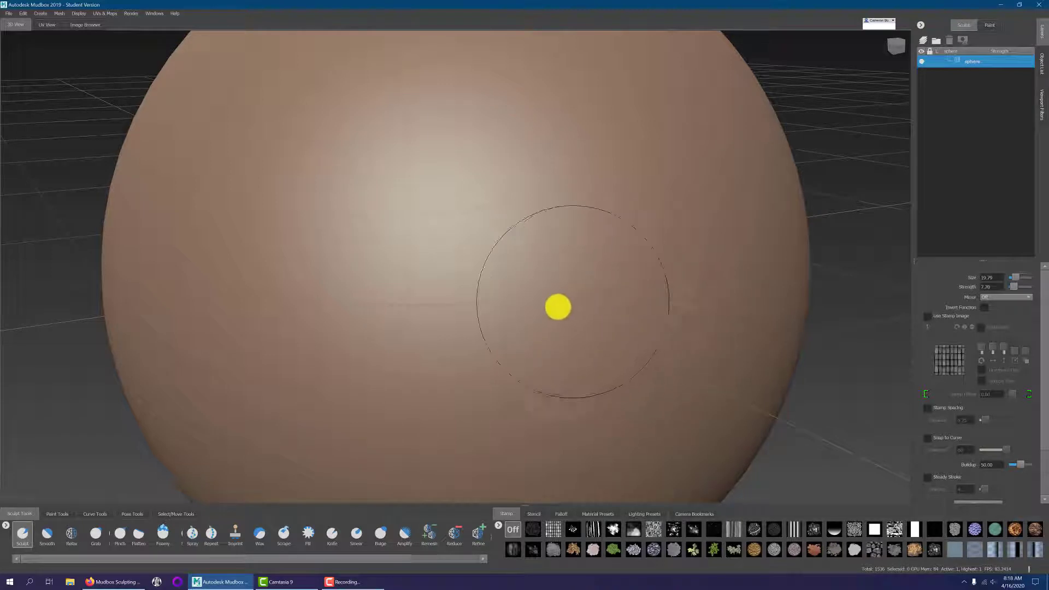
scroll(669, 297, "down", 5)
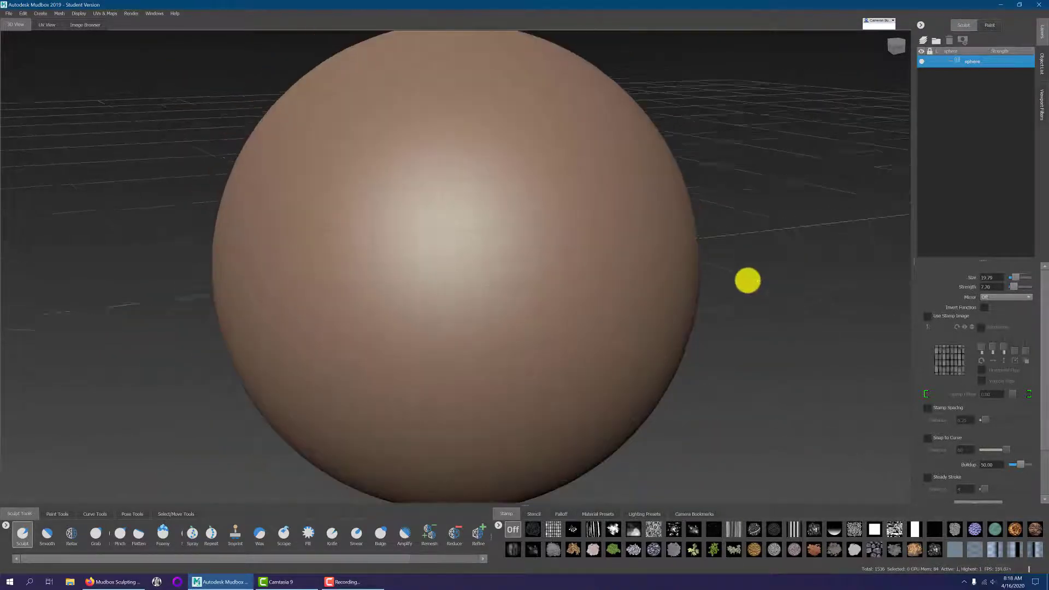
scroll(714, 259, "down", 2)
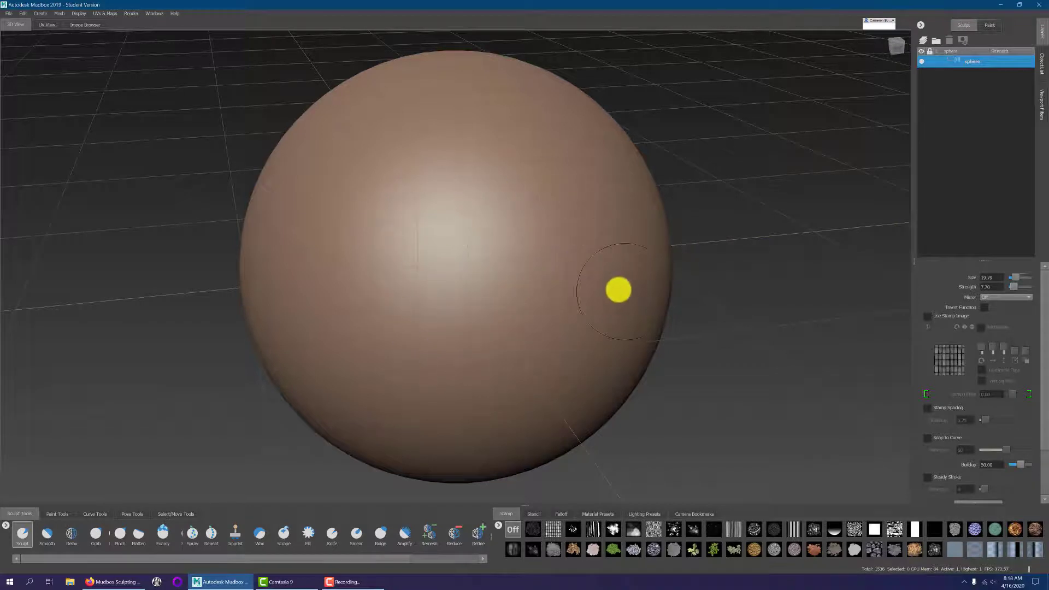
left_click_drag(619, 290, 412, 291, "alt")
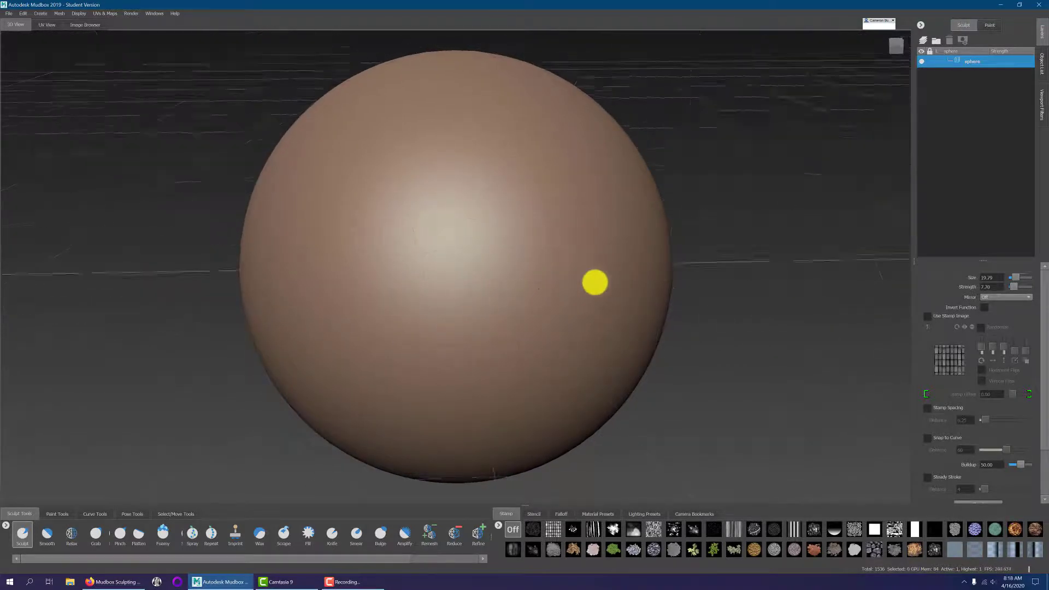
left_click_drag(594, 283, 696, 279, "alt")
scroll(576, 260, "up", 5)
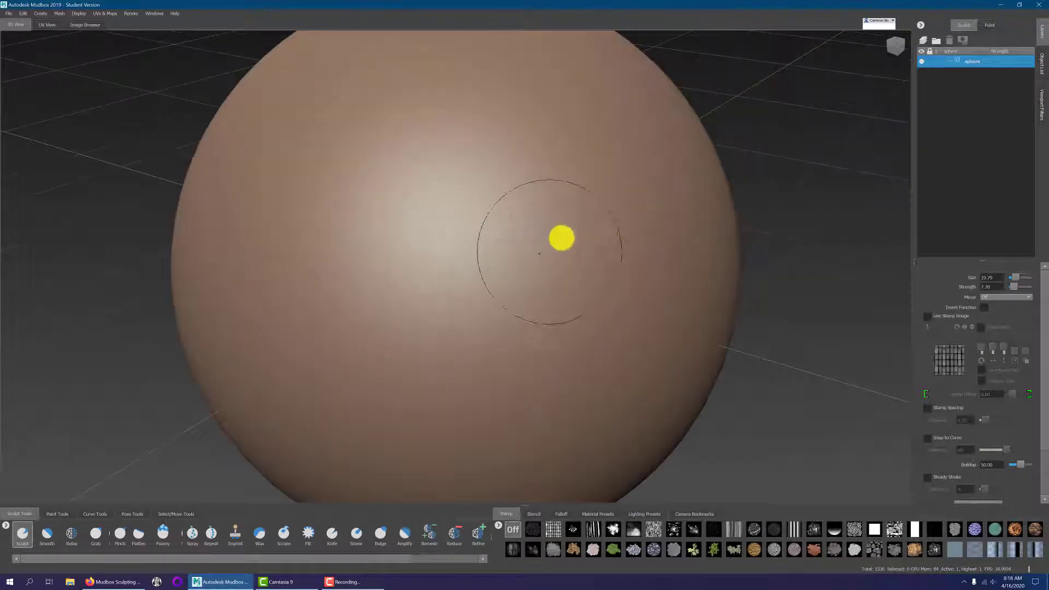
mouse_move(654, 262)
left_mouse_down("alt")
mouse_move(592, 258)
mouse_move(616, 300)
mouse_move(592, 270)
mouse_move(627, 286)
left_mouse_up("alt")
scroll(600, 263, "down", 2)
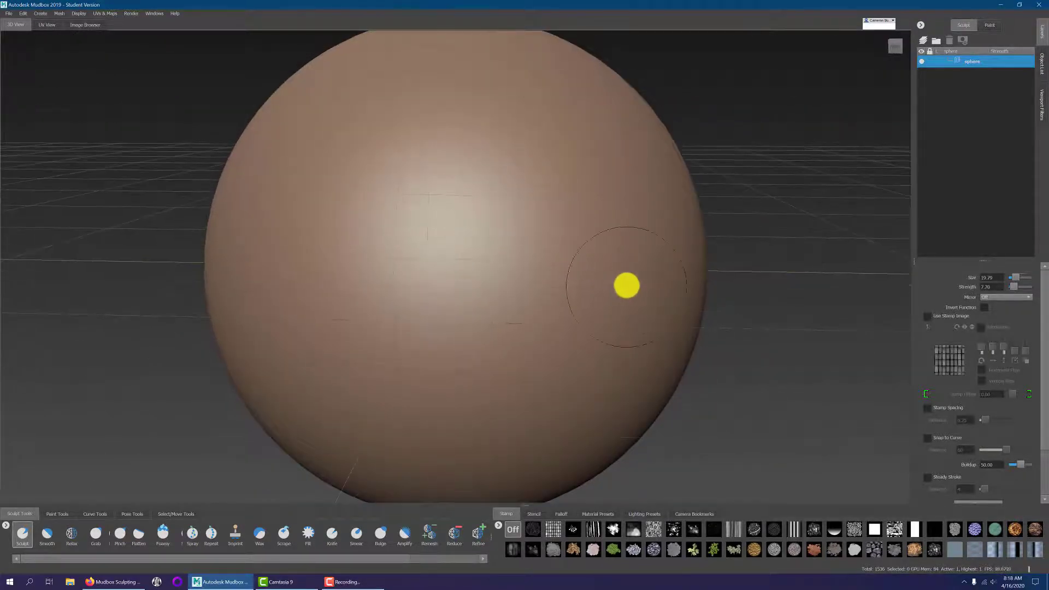
scroll(627, 285, "down", 1)
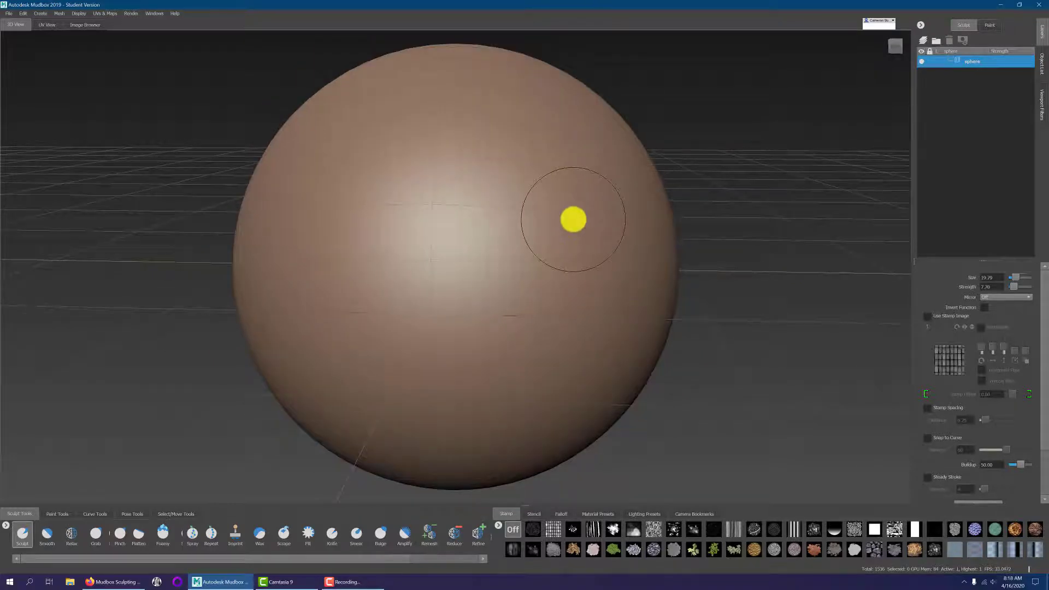
mouse_move(483, 260)
left_mouse_down("alt")
mouse_move(656, 251)
mouse_move(596, 257)
mouse_move(539, 282)
left_mouse_up("alt")
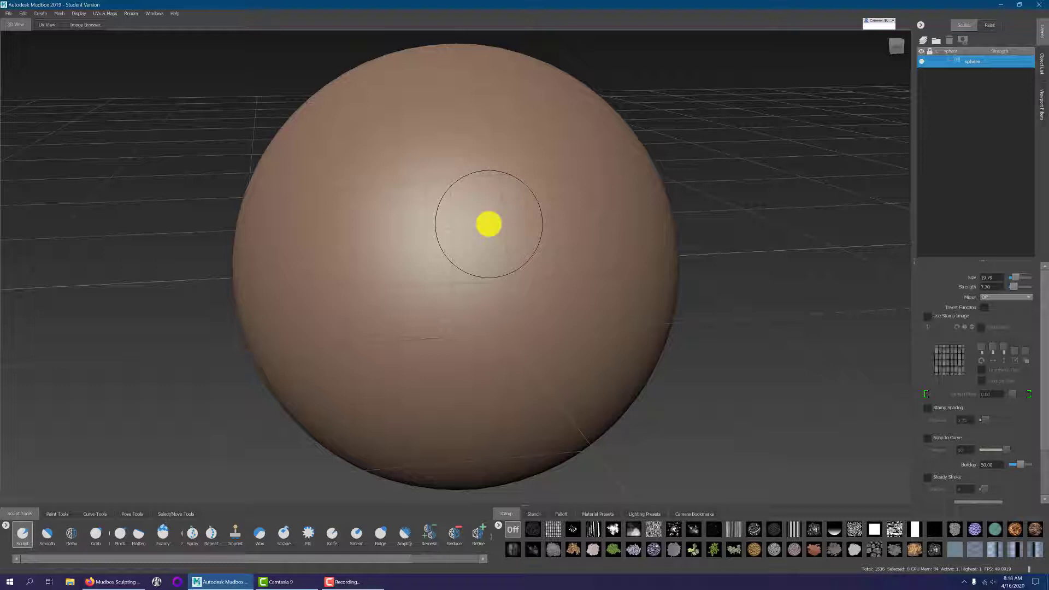
mouse_move(602, 246)
left_mouse_down("alt")
mouse_move(565, 272)
mouse_move(450, 251)
mouse_move(500, 242)
mouse_move(661, 260)
mouse_move(436, 260)
mouse_move(625, 263)
mouse_move(531, 186)
left_mouse_up("alt")
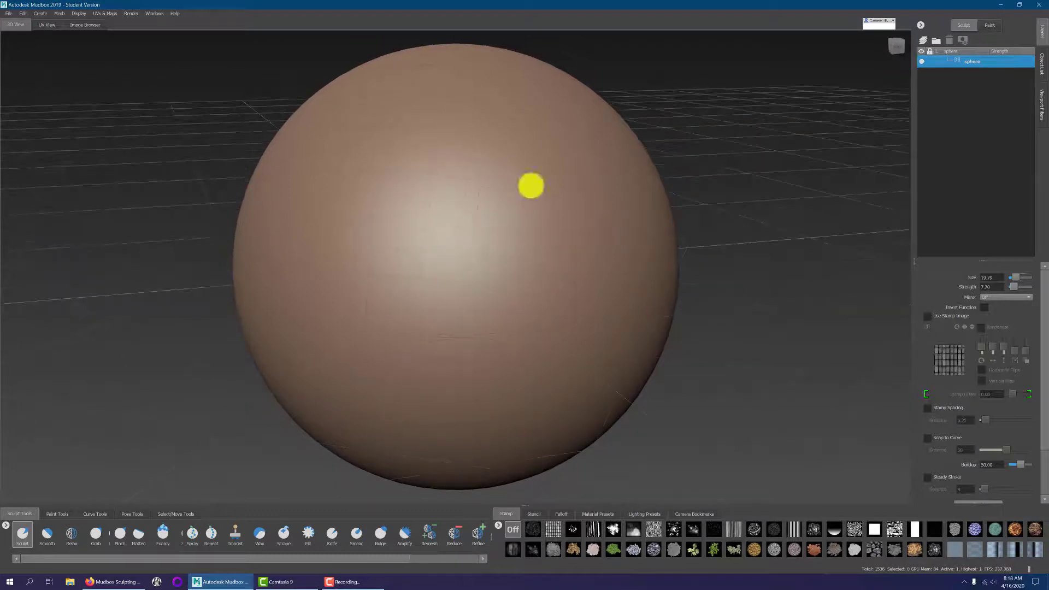
Step the sphere's mesh down one subdivision level, compare its polygon density, and step back up one level.
left_click(83, 13)
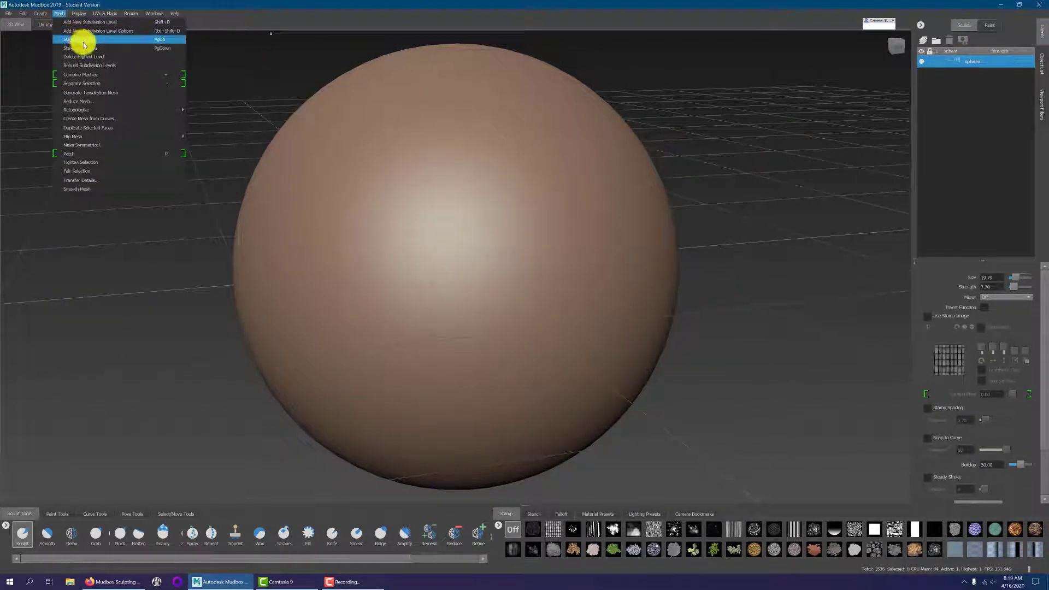
left_click(86, 48)
mouse_move(620, 266)
left_mouse_down("alt")
mouse_move(452, 253)
mouse_move(551, 261)
mouse_move(635, 228)
mouse_move(618, 211)
mouse_move(575, 222)
mouse_move(525, 175)
left_mouse_up("alt")
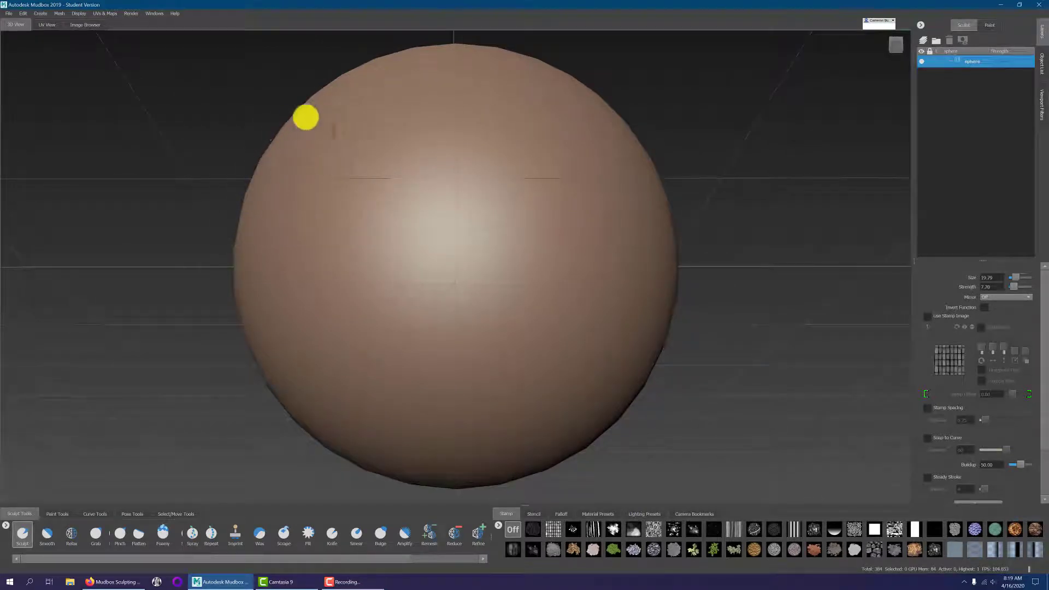
mouse_move(689, 164)
left_mouse_down("alt")
mouse_move(694, 178)
mouse_move(627, 203)
mouse_move(481, 220)
mouse_move(251, 195)
mouse_move(213, 204)
mouse_move(312, 152)
mouse_move(386, 162)
mouse_move(395, 201)
mouse_move(536, 218)
mouse_move(787, 186)
mouse_move(705, 202)
mouse_move(631, 185)
left_mouse_up("alt")
left_click(75, 13)
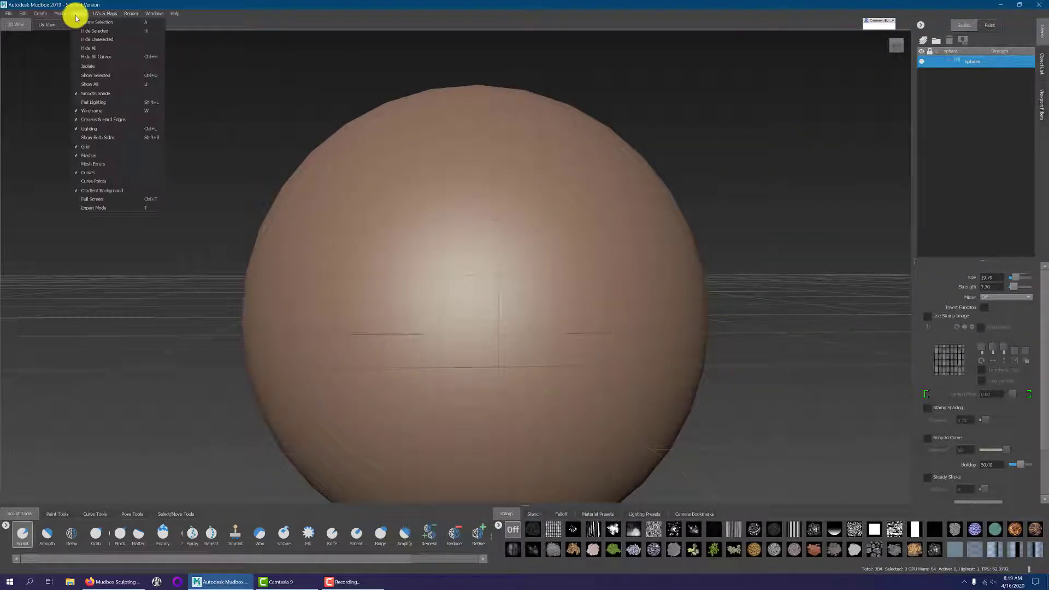
left_click(76, 17)
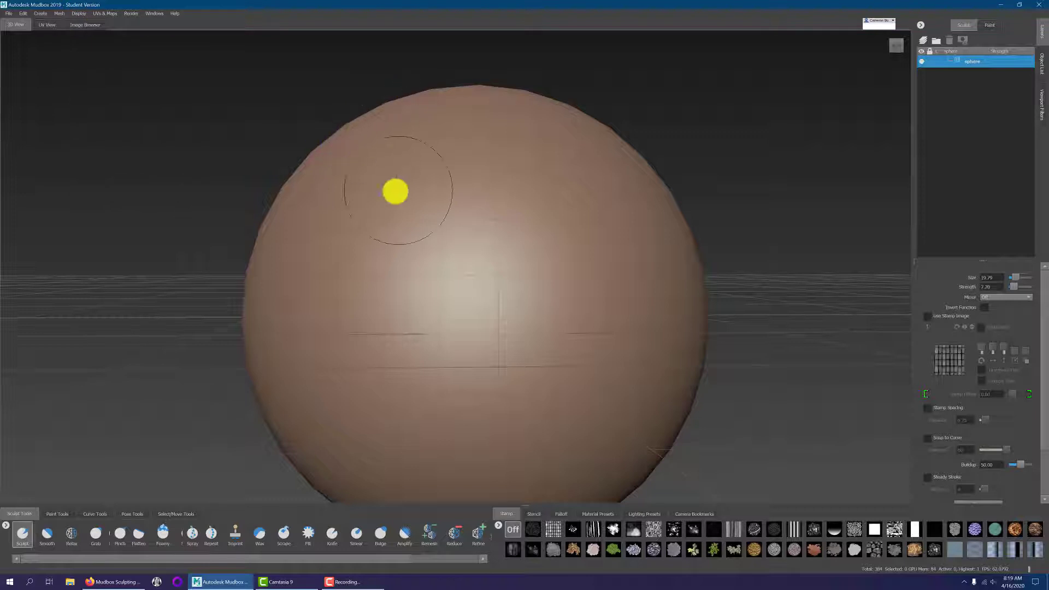
left_click(58, 14)
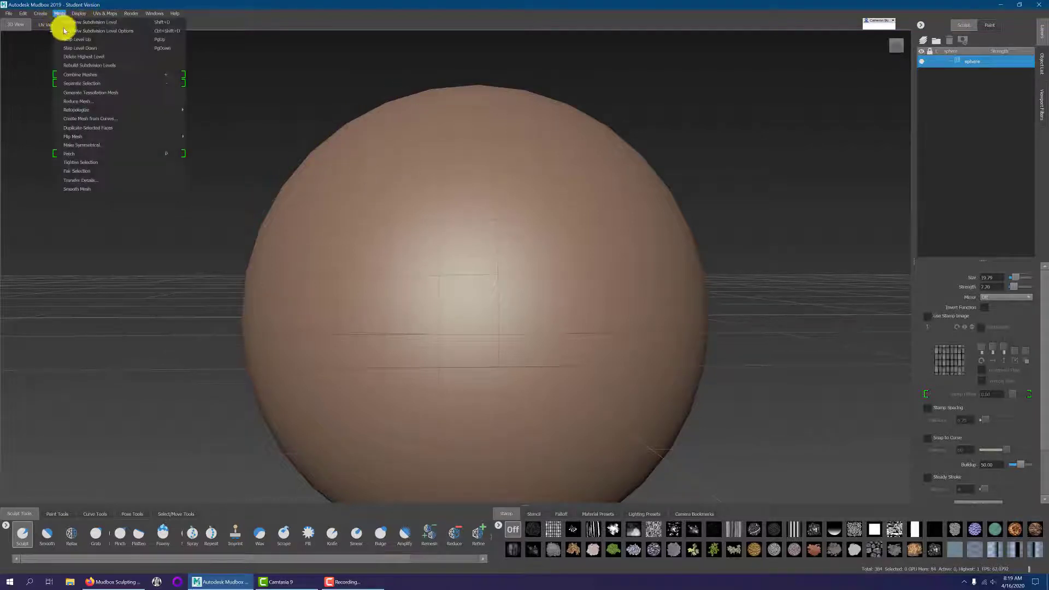
left_click(113, 40)
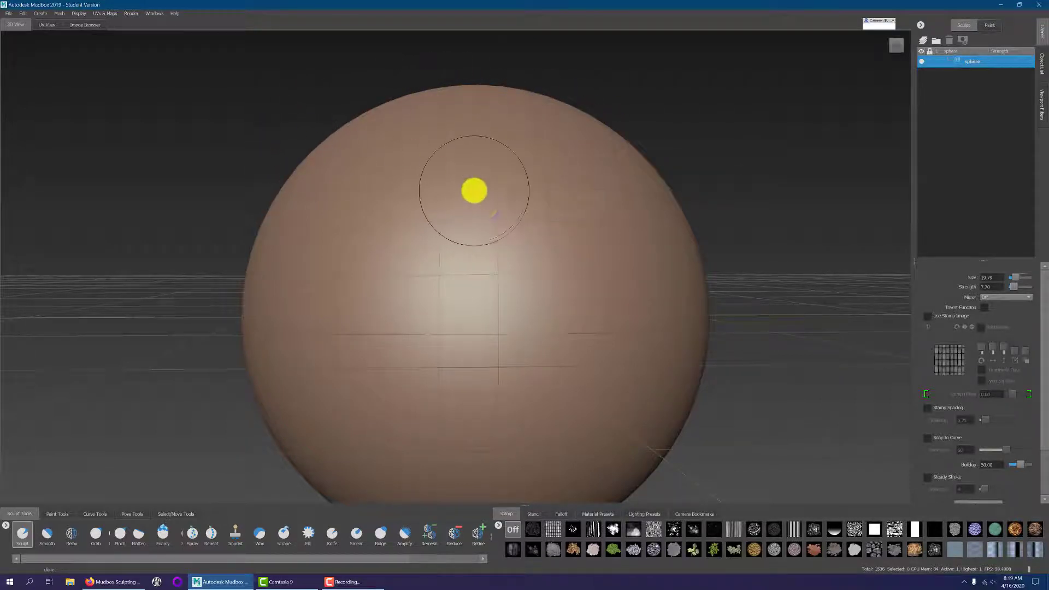
Try a Sculpt stroke across the upper front of the sphere and undo it.
mouse_move(582, 239)
left_mouse_down()
mouse_move(492, 285)
mouse_move(618, 295)
mouse_move(529, 298)
mouse_move(489, 253)
mouse_move(539, 199)
mouse_move(555, 324)
mouse_move(501, 284)
mouse_move(461, 208)
left_mouse_up()
key("ctrl+z")
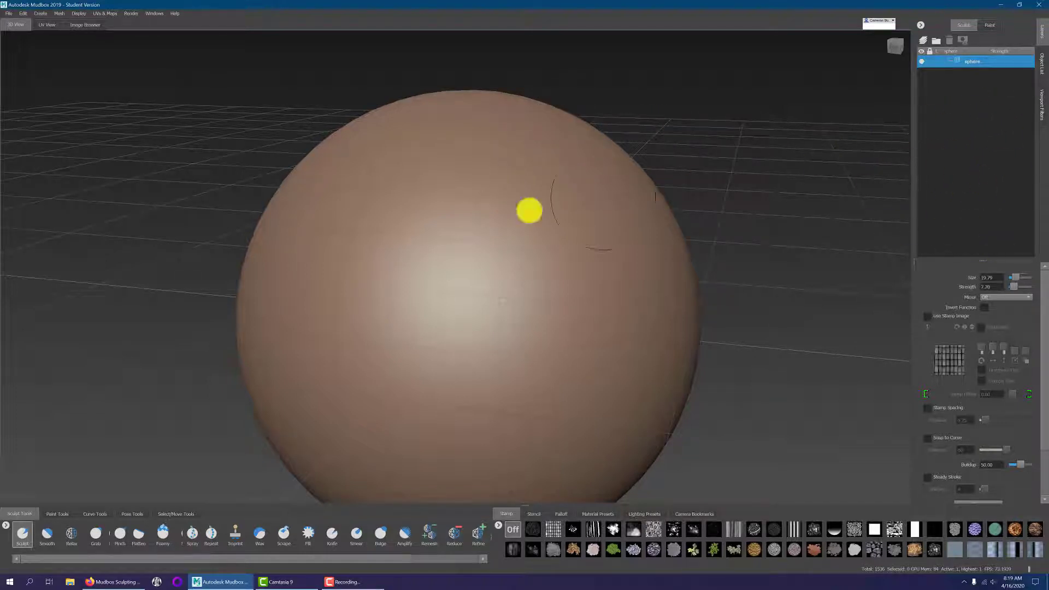
Add a new subdivision level to the sphere.
left_click(60, 16)
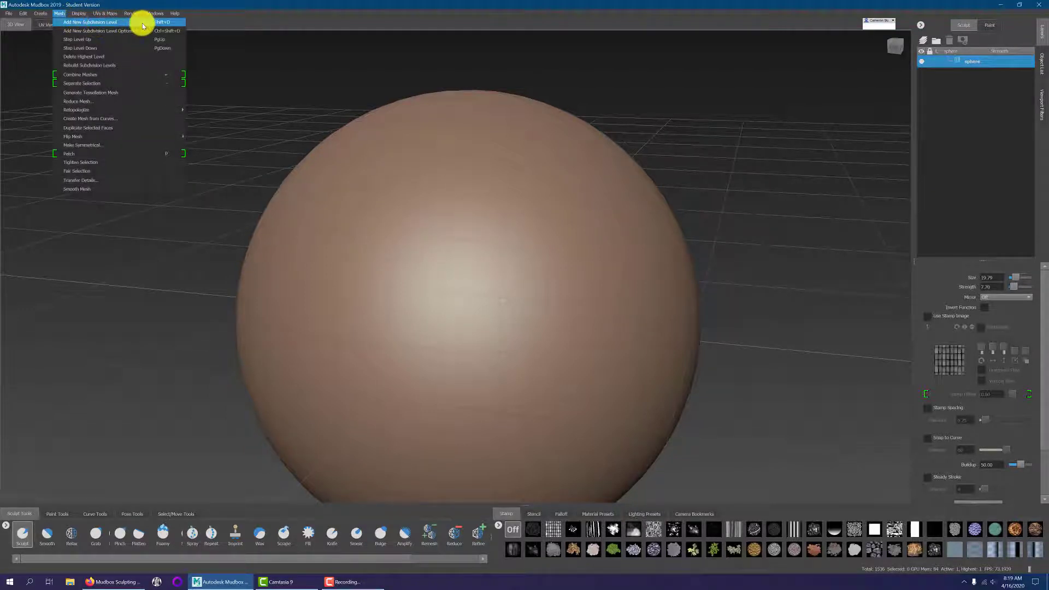
left_click(109, 22)
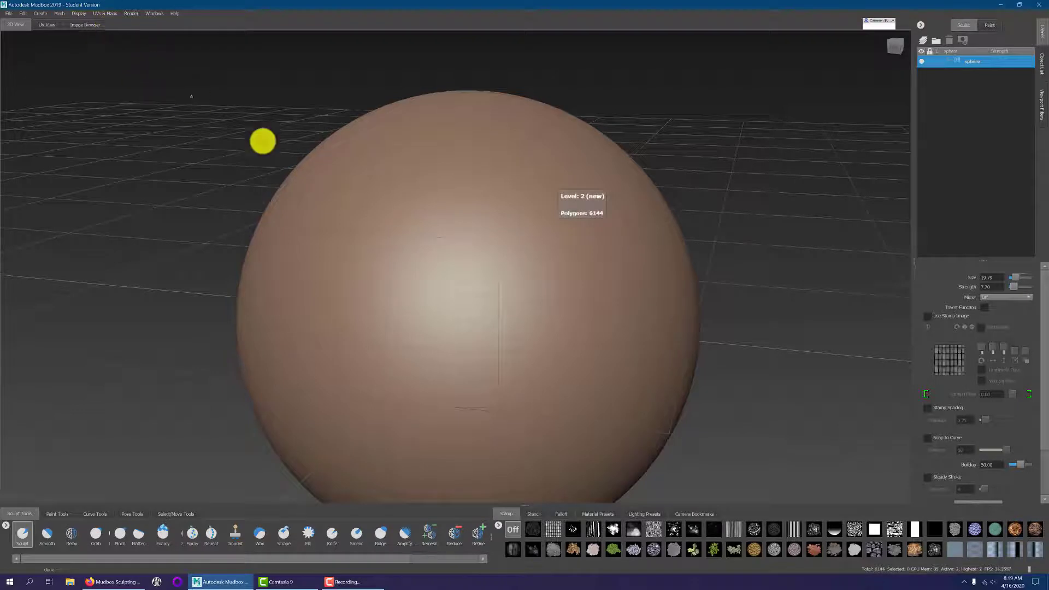
left_click_drag(459, 273, 421, 258, "alt")
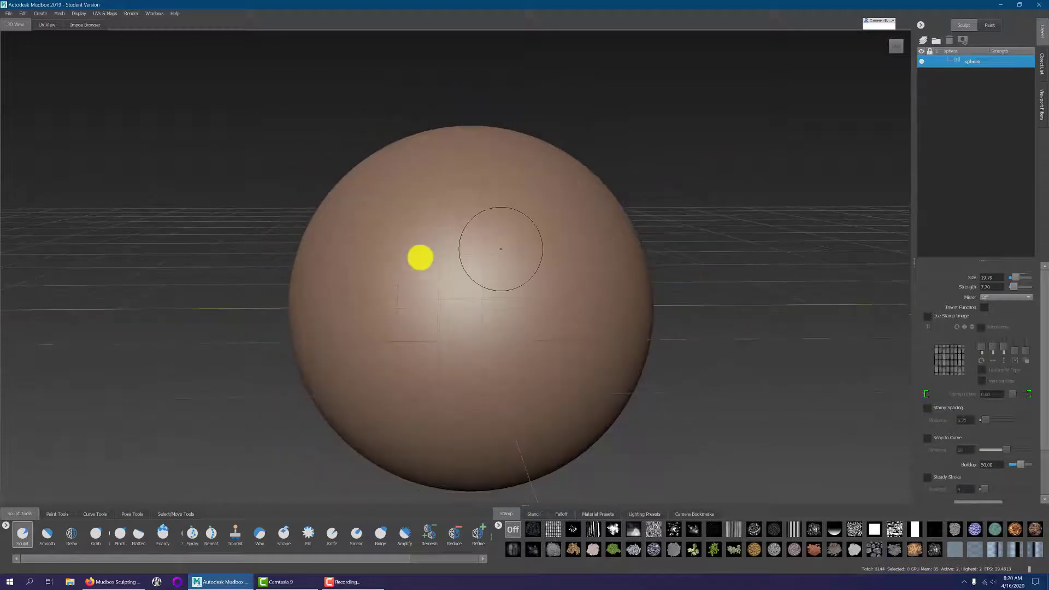
left_click_drag(535, 285, 483, 297, "alt")
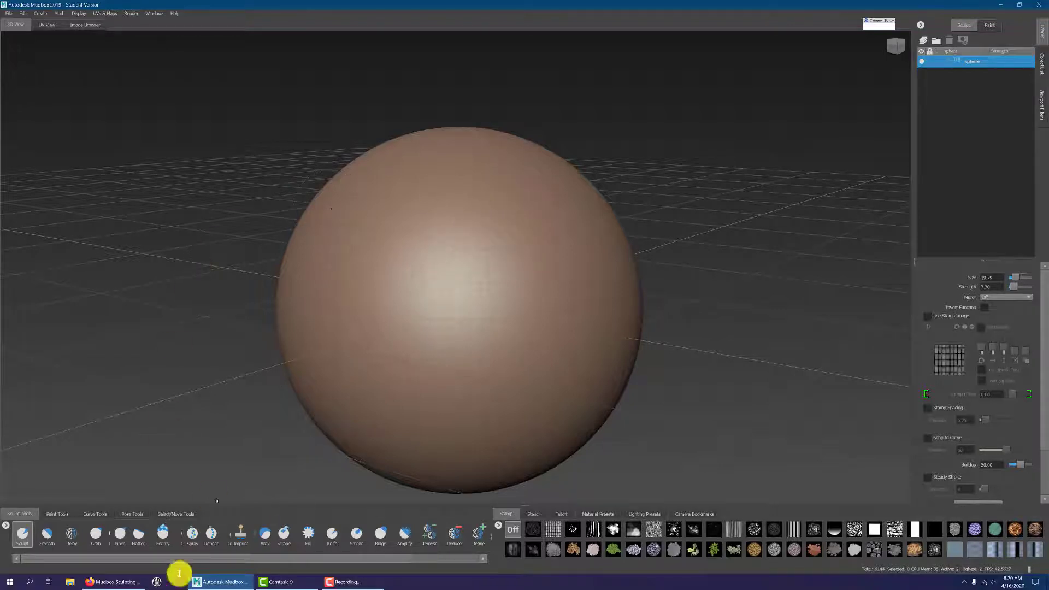
Sculpt two adjoining raised bulges around the sphere's middle on the denser mesh.
left_click_drag(562, 264, 616, 269, "alt")
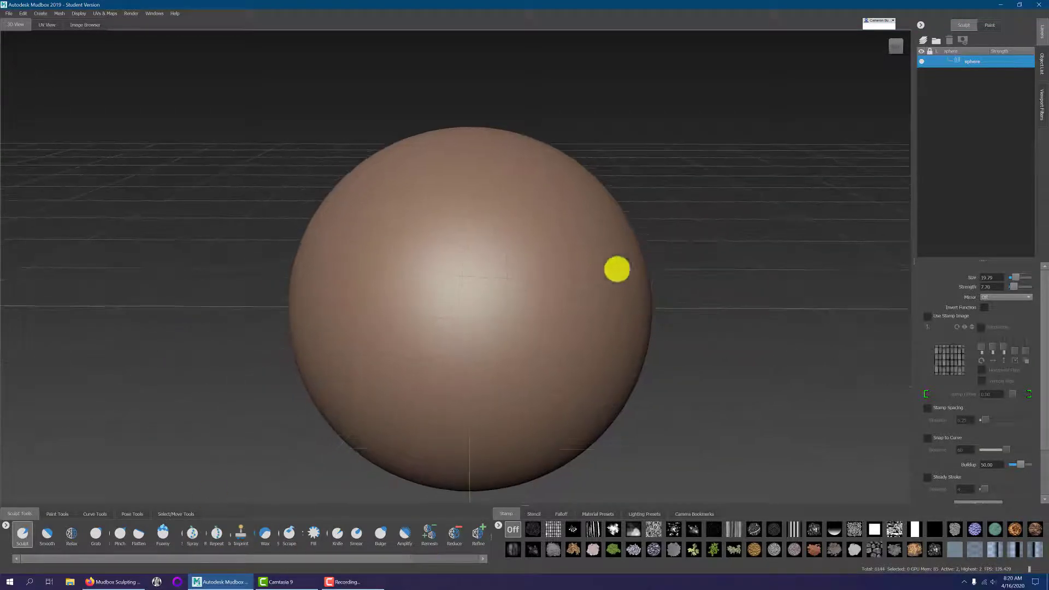
mouse_move(544, 253)
left_mouse_down("alt")
mouse_move(563, 236)
mouse_move(417, 290)
mouse_move(574, 361)
mouse_move(503, 241)
mouse_move(479, 365)
mouse_move(432, 302)
mouse_move(476, 293)
mouse_move(494, 317)
mouse_move(544, 306)
mouse_move(304, 290)
mouse_move(344, 288)
mouse_move(306, 247)
mouse_move(497, 277)
mouse_move(319, 239)
mouse_move(490, 237)
mouse_move(389, 215)
left_mouse_up("alt")
mouse_move(477, 281)
left_mouse_down("alt")
mouse_move(630, 286)
mouse_move(117, 46)
left_mouse_up("alt")
Turn off the wireframe display and sculpt another raised area across the junction of the two bulges.
left_click(80, 12)
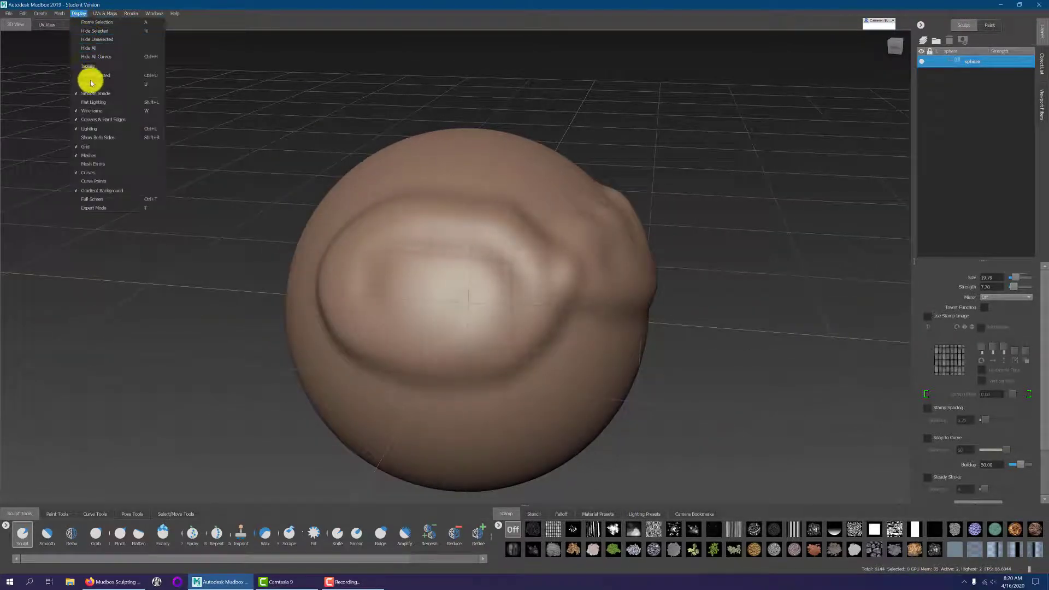
left_click(94, 111)
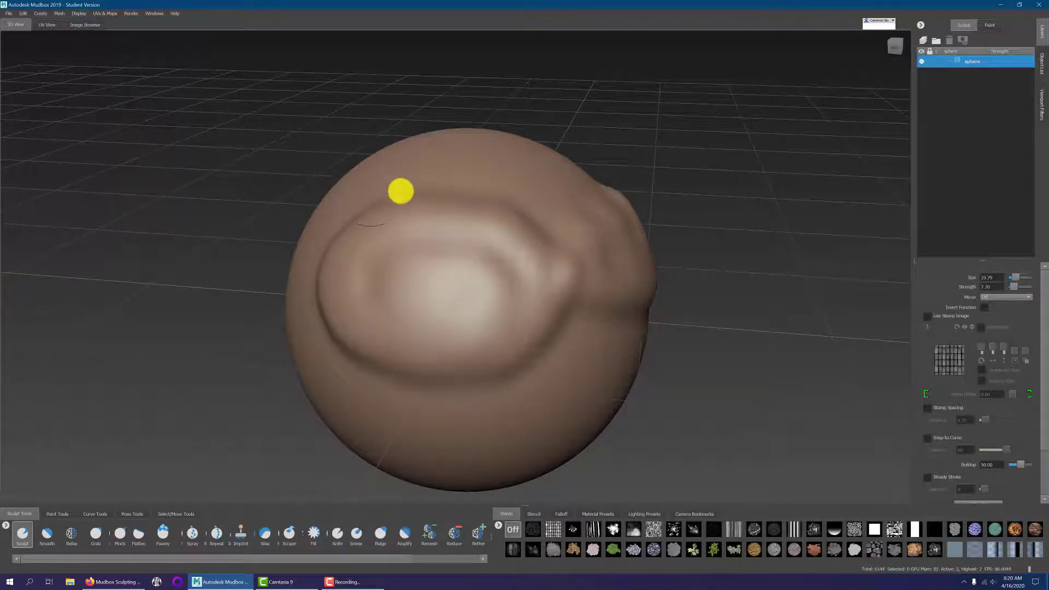
left_click_drag(757, 257, 654, 241, "alt")
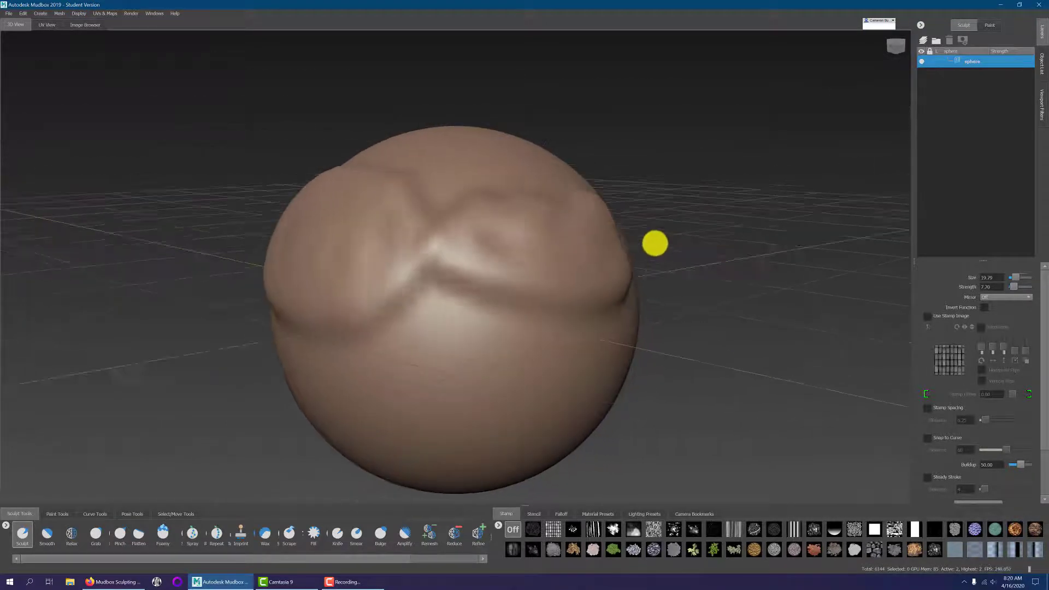
mouse_move(386, 277)
left_mouse_down()
mouse_move(417, 305)
mouse_move(518, 316)
mouse_move(538, 273)
left_mouse_up()
mouse_move(557, 276)
left_mouse_down("alt")
mouse_move(745, 293)
mouse_move(705, 339)
mouse_move(564, 301)
mouse_move(613, 276)
mouse_move(646, 279)
left_mouse_up("alt")
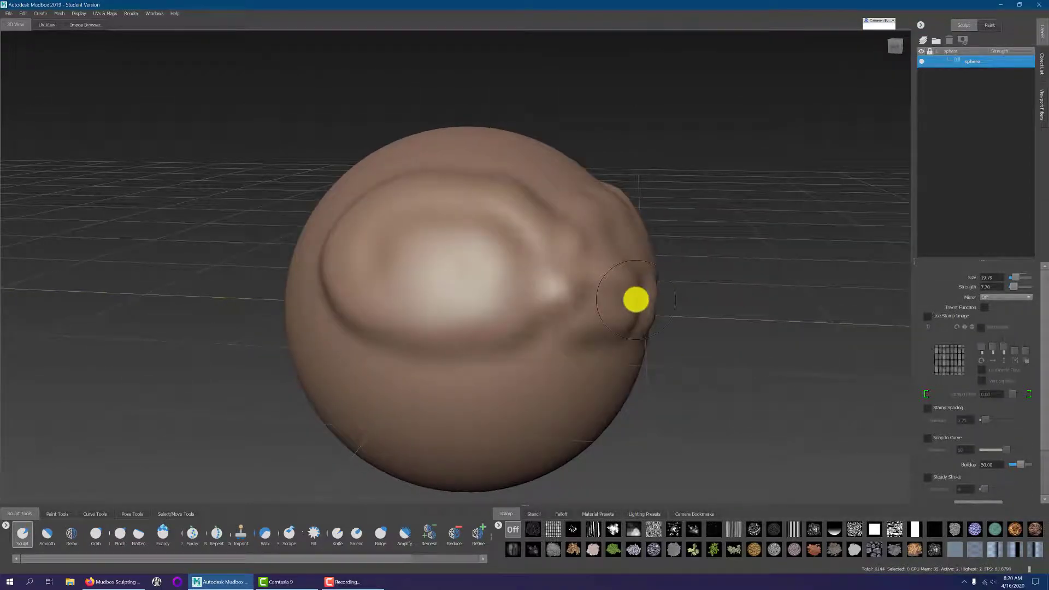
Step the sphere down to subdivision level 1 and back up to level 2 to compare the surface detail.
left_click(62, 15)
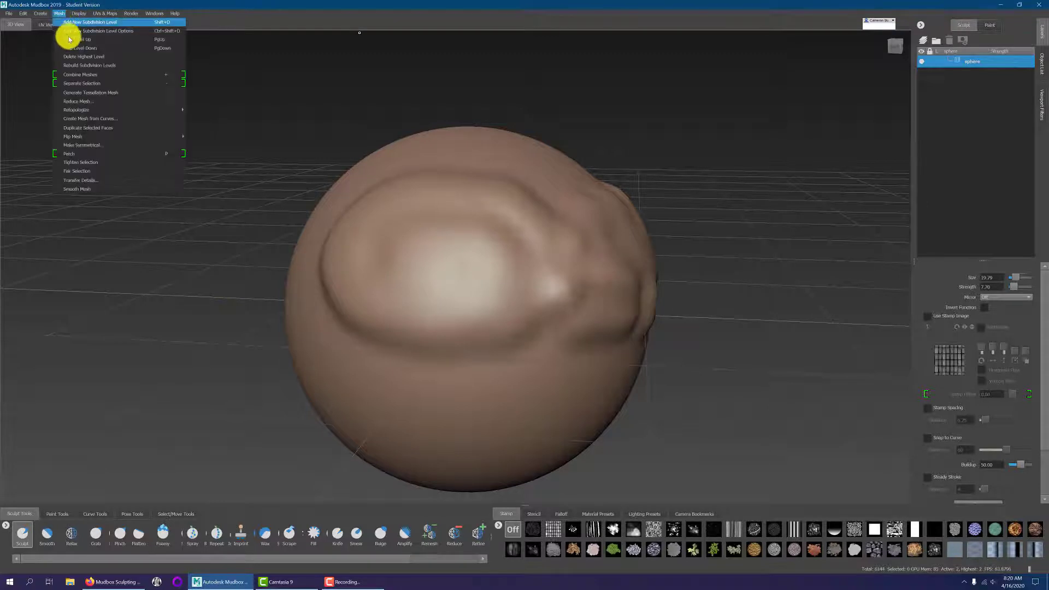
left_click(79, 47)
left_click_drag(566, 290, 427, 351, "alt")
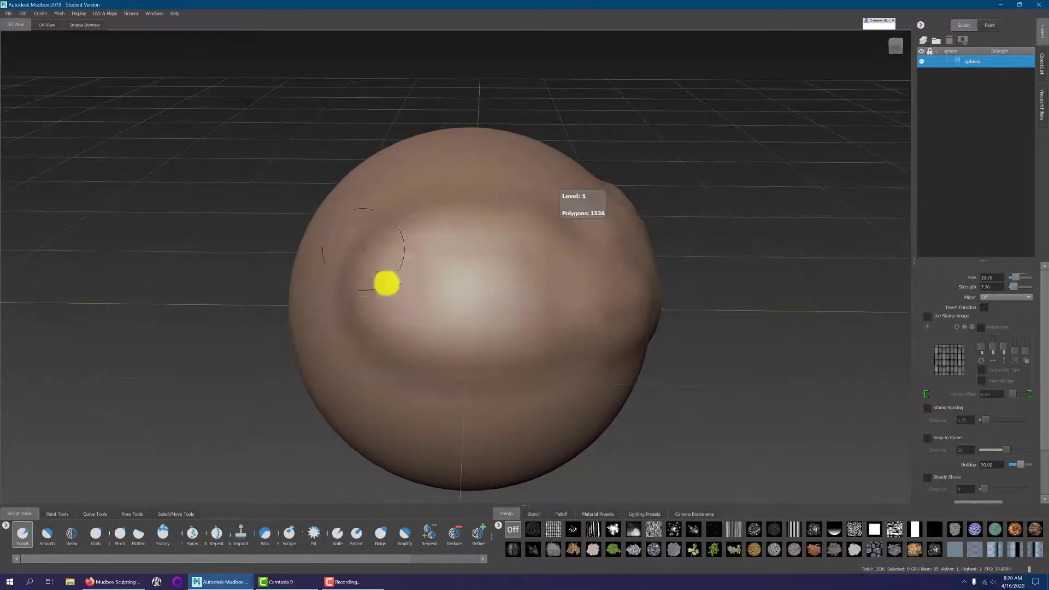
left_click(59, 13)
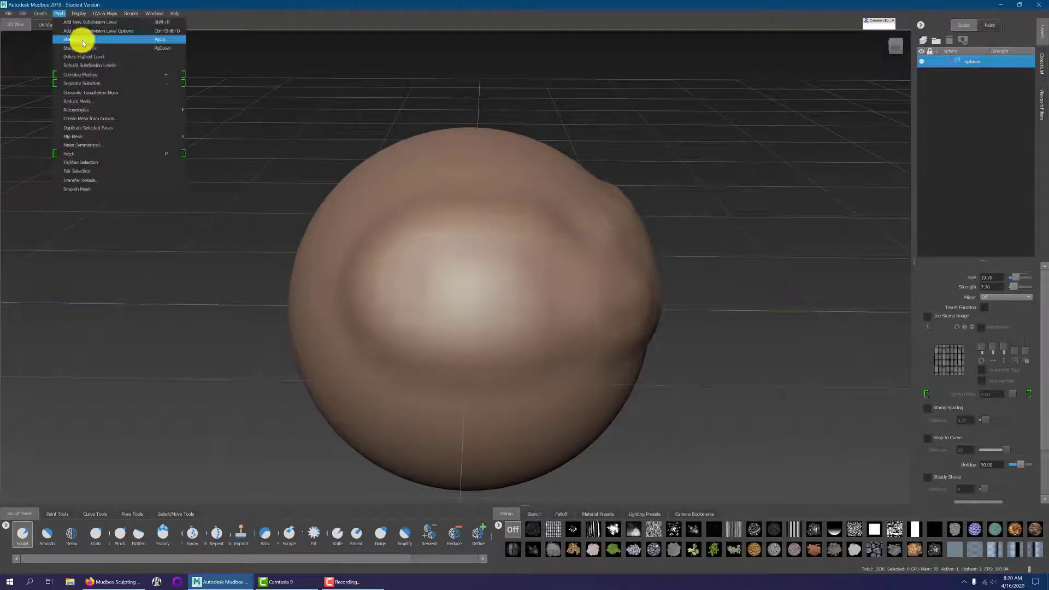
left_click(88, 42)
mouse_move(492, 243)
left_mouse_down("alt")
mouse_move(272, 242)
mouse_move(494, 244)
left_mouse_up("alt")
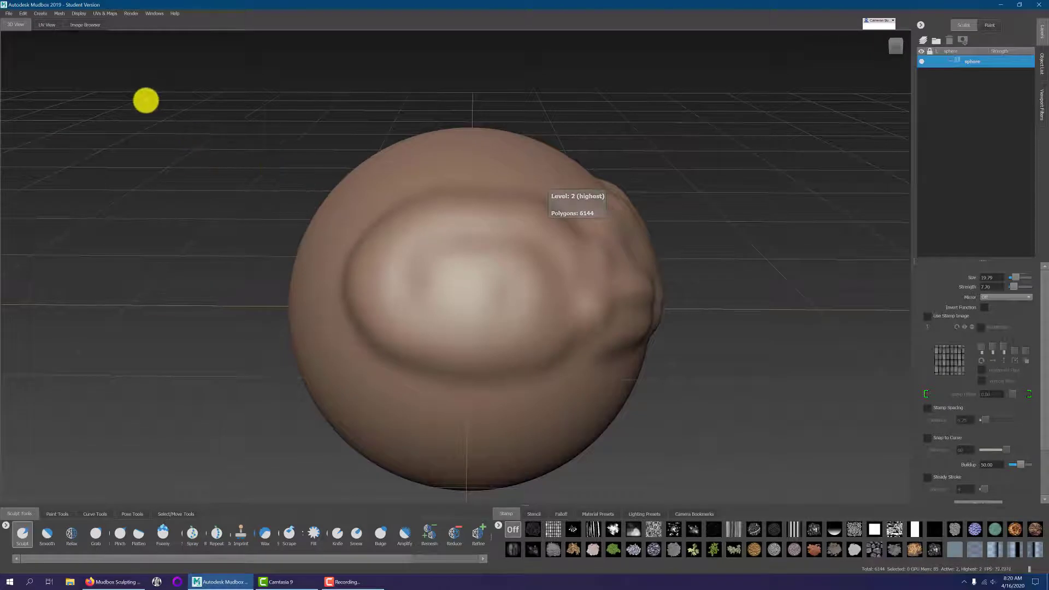
Add a third subdivision level to the sphere and sculpt smaller raised bumps across its surface.
left_click(61, 14)
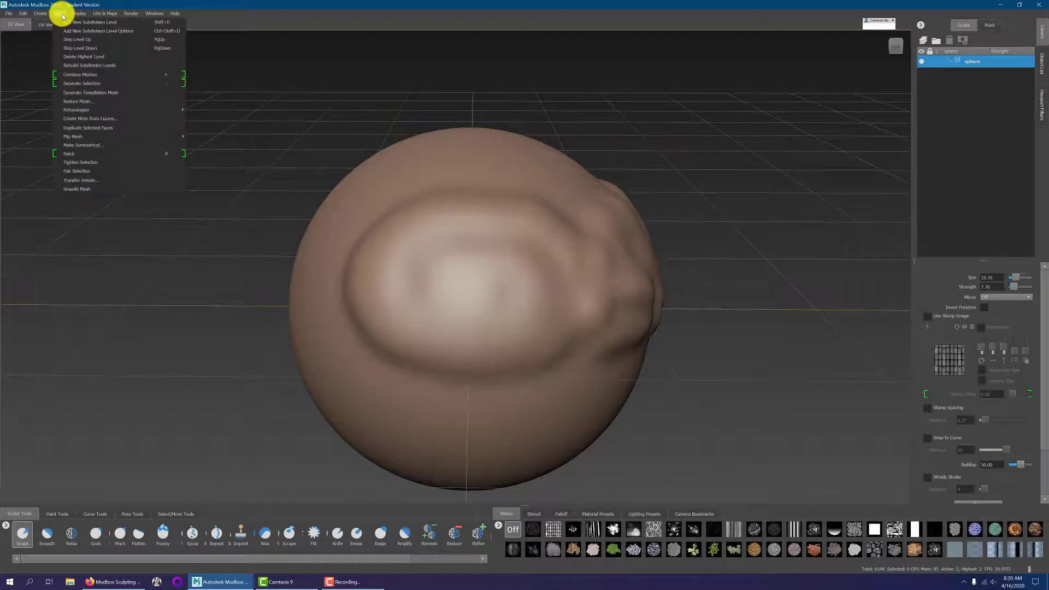
left_click(398, 11)
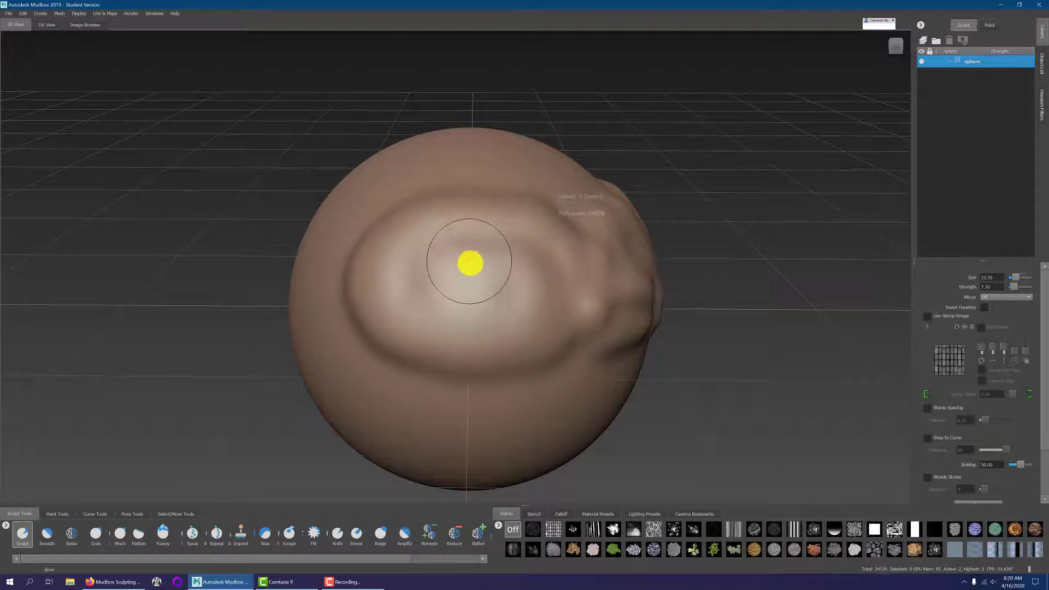
key("shift+d")
mouse_move(661, 323)
left_mouse_down("alt")
mouse_move(340, 311)
mouse_move(429, 326)
mouse_move(561, 299)
mouse_move(344, 370)
mouse_move(354, 277)
mouse_move(368, 309)
mouse_move(432, 301)
mouse_move(534, 338)
left_mouse_up("alt")
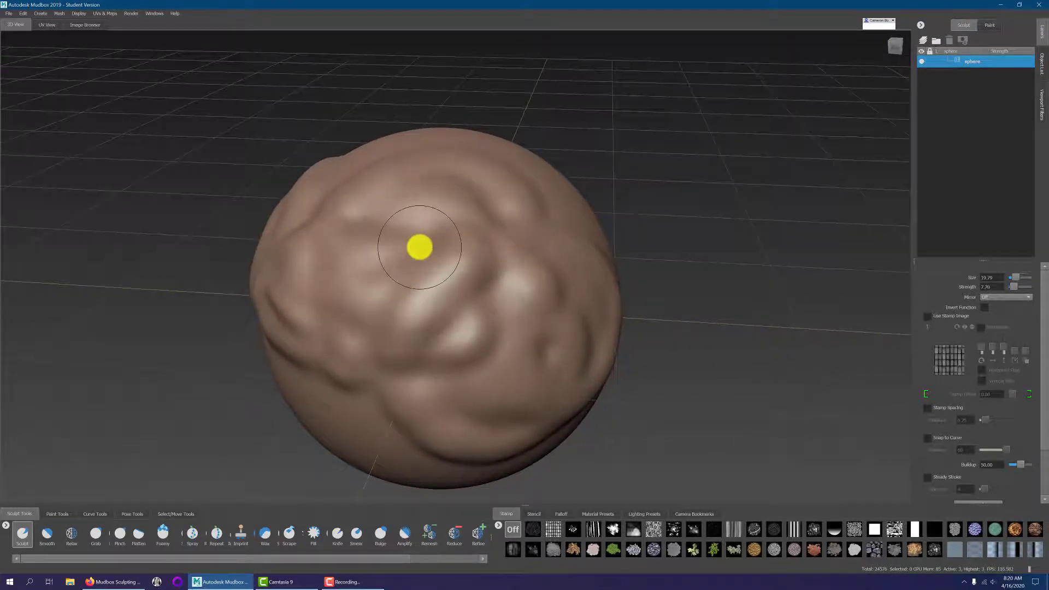
Add subdivision levels 4 and 5 to the sphere and sculpt more overlapping ridges and bumps around it.
key("shift+d")
mouse_move(398, 312)
left_mouse_down("alt")
mouse_move(506, 297)
mouse_move(403, 335)
mouse_move(433, 251)
mouse_move(562, 335)
mouse_move(520, 260)
mouse_move(608, 343)
mouse_move(379, 319)
mouse_move(419, 187)
mouse_move(579, 260)
mouse_move(412, 266)
left_mouse_up("alt")
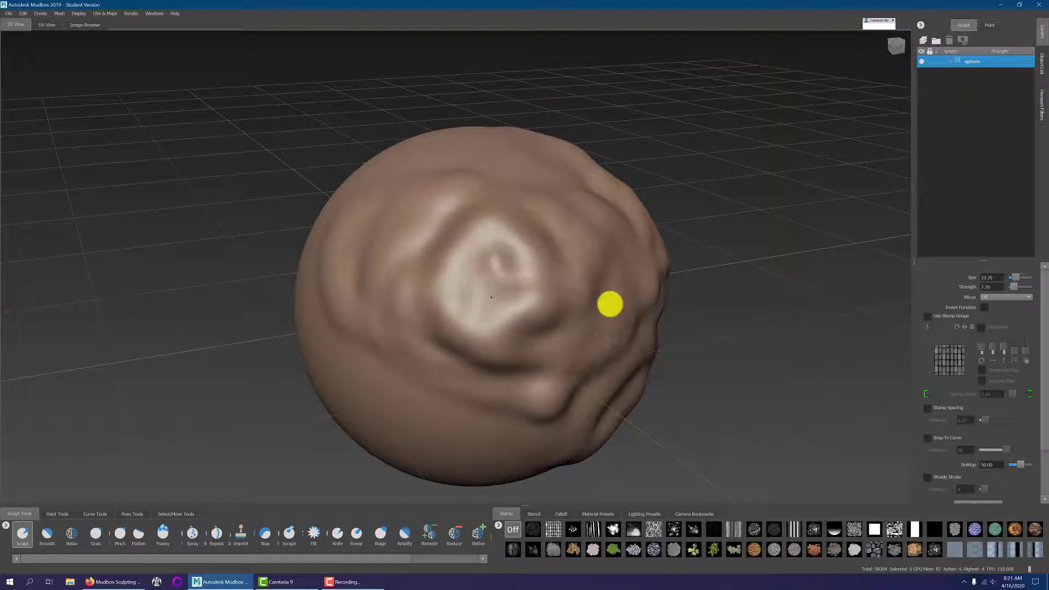
mouse_move(525, 297)
left_mouse_down("alt")
mouse_move(522, 354)
mouse_move(462, 251)
left_mouse_up("alt")
left_click_drag(404, 328, 468, 343, "alt")
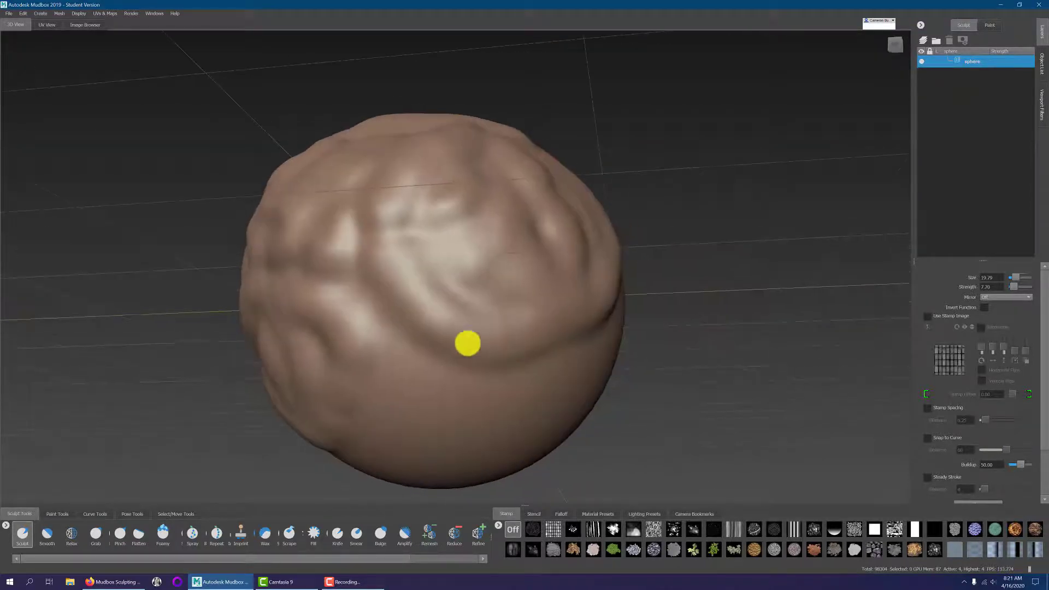
left_click_drag(396, 302, 526, 299, "alt")
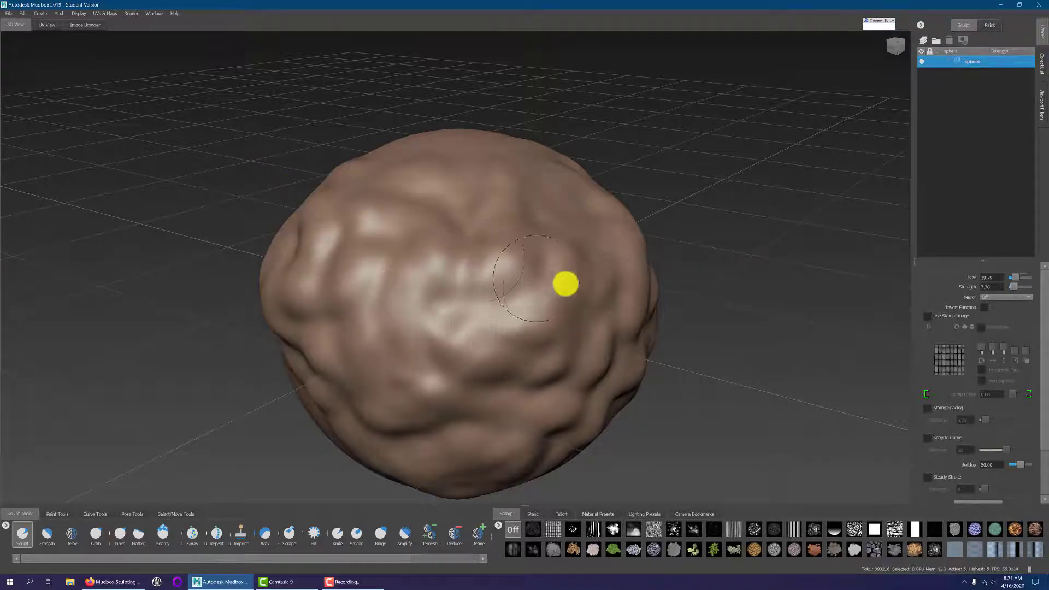
Add subdivision level 6 to the sphere and sculpt additional fine bumps over its sides.
scroll(566, 284, "up", 10)
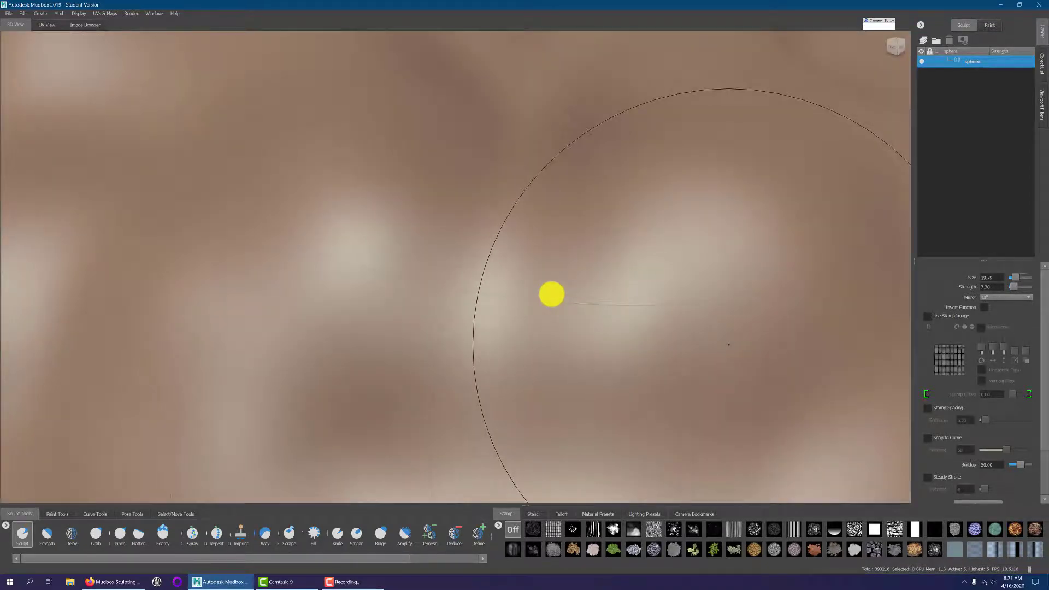
scroll(551, 295, "down", 10)
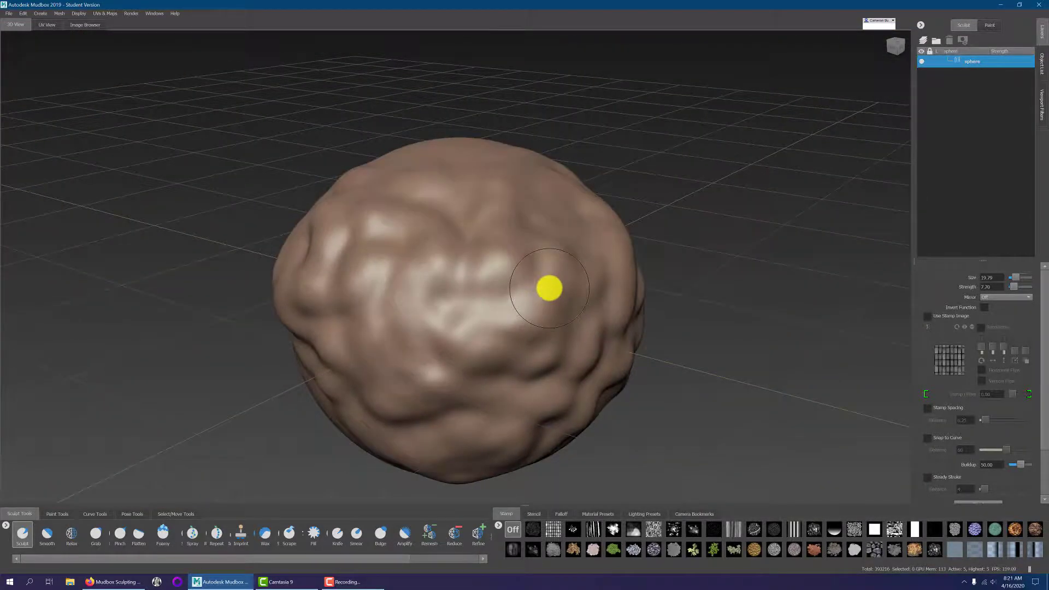
left_click_drag(583, 346, 507, 338, "alt")
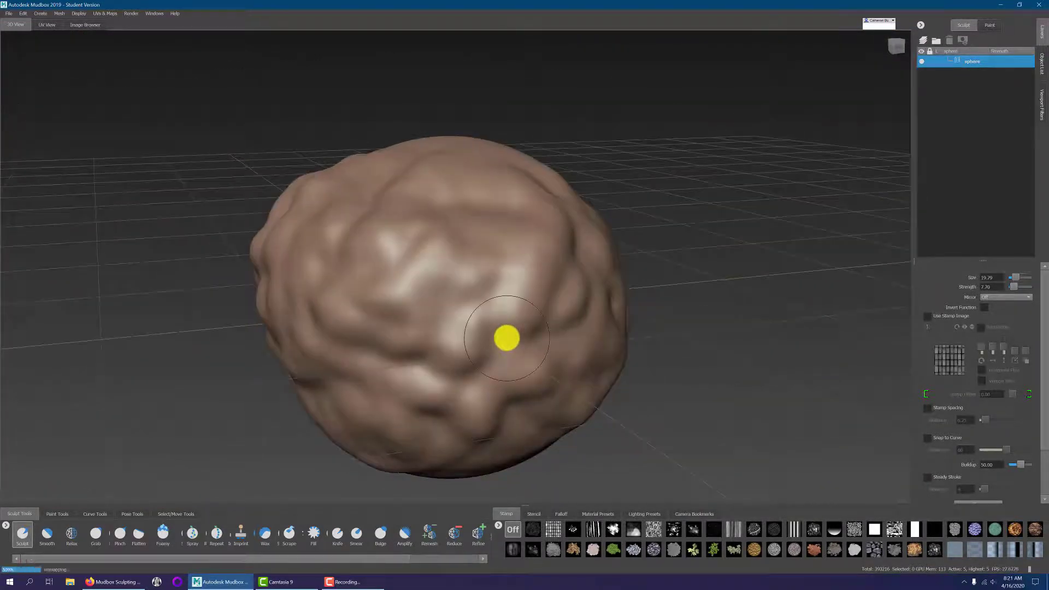
left_click_drag(379, 291, 518, 287, "alt")
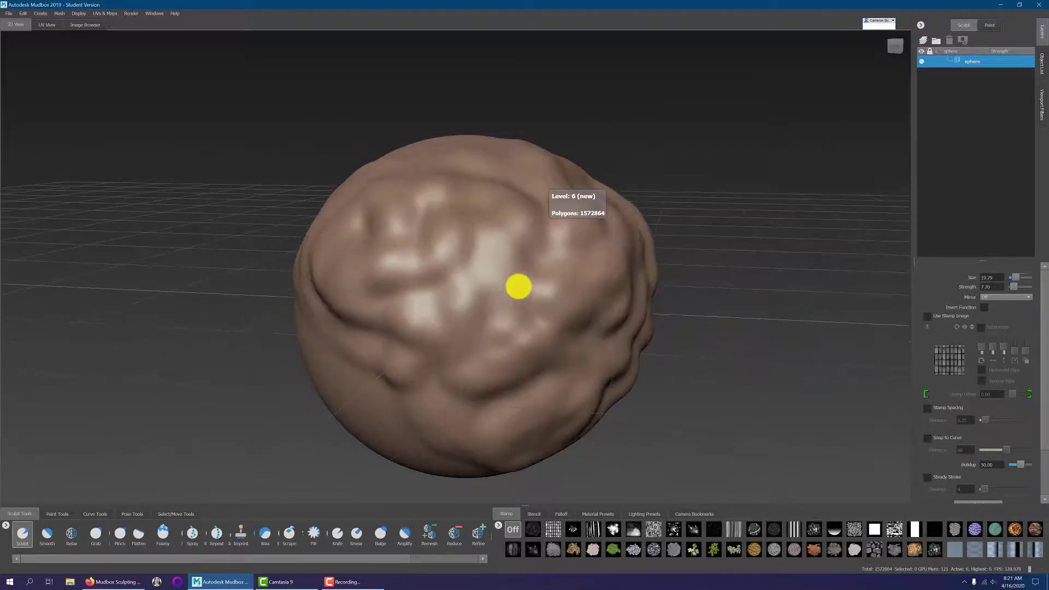
mouse_move(475, 338)
left_mouse_down()
mouse_move(368, 311)
mouse_move(510, 326)
mouse_move(321, 317)
mouse_move(366, 322)
mouse_move(504, 269)
mouse_move(424, 236)
mouse_move(502, 297)
mouse_move(493, 286)
mouse_move(445, 394)
mouse_move(574, 415)
mouse_move(492, 370)
mouse_move(293, 376)
mouse_move(406, 425)
mouse_move(502, 349)
mouse_move(330, 333)
mouse_move(304, 280)
mouse_move(377, 206)
mouse_move(373, 190)
mouse_move(466, 280)
mouse_move(466, 293)
mouse_move(574, 300)
mouse_move(570, 317)
left_mouse_up()
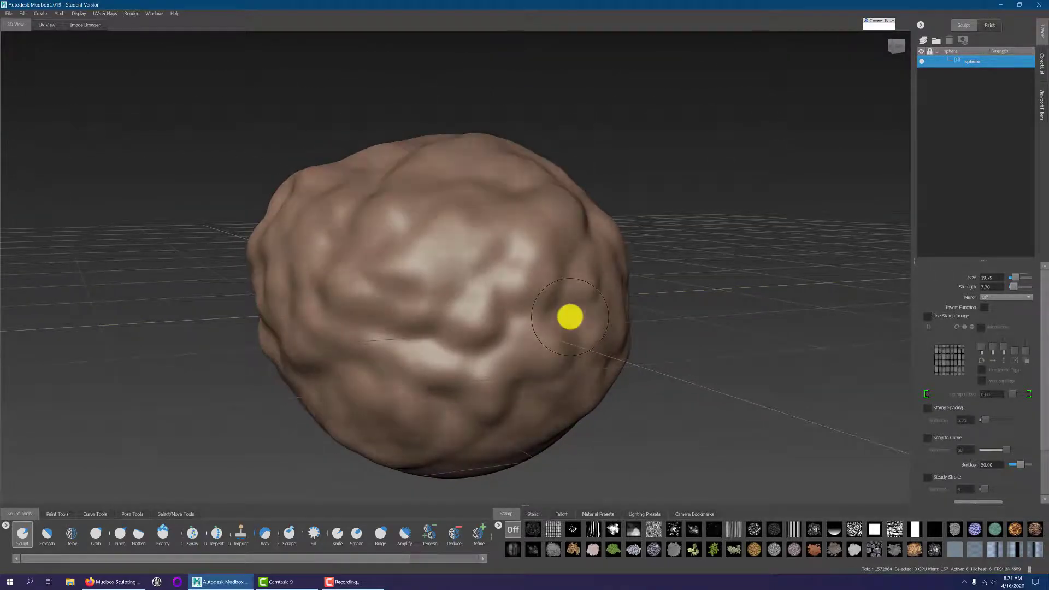
Step the sphere down through its subdivision levels to level 1 to examine how the sculpted detail changes.
left_click(64, 16)
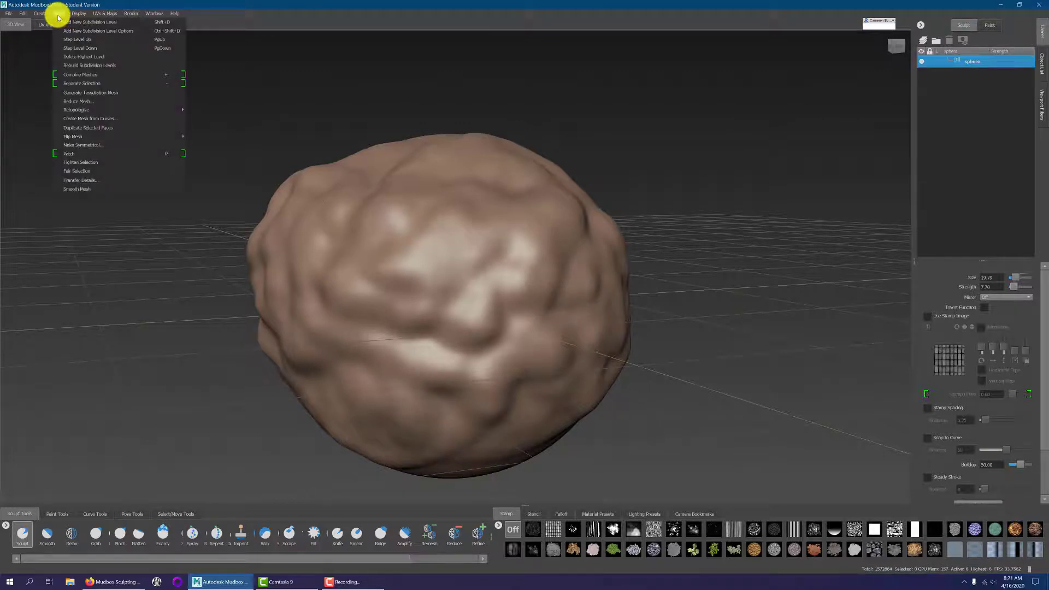
left_click(58, 16)
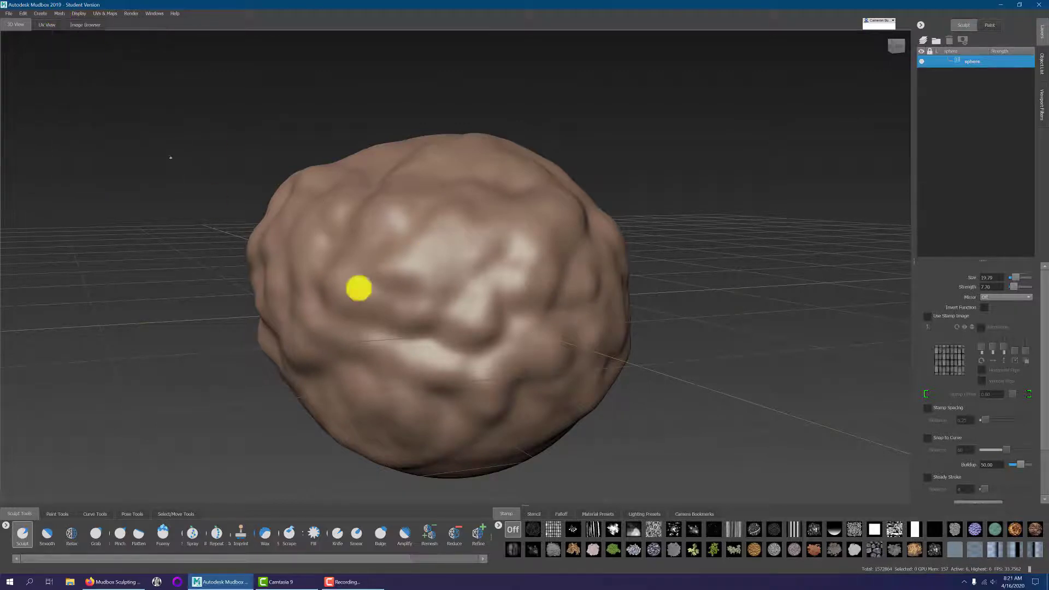
left_click(56, 15)
left_click(68, 62)
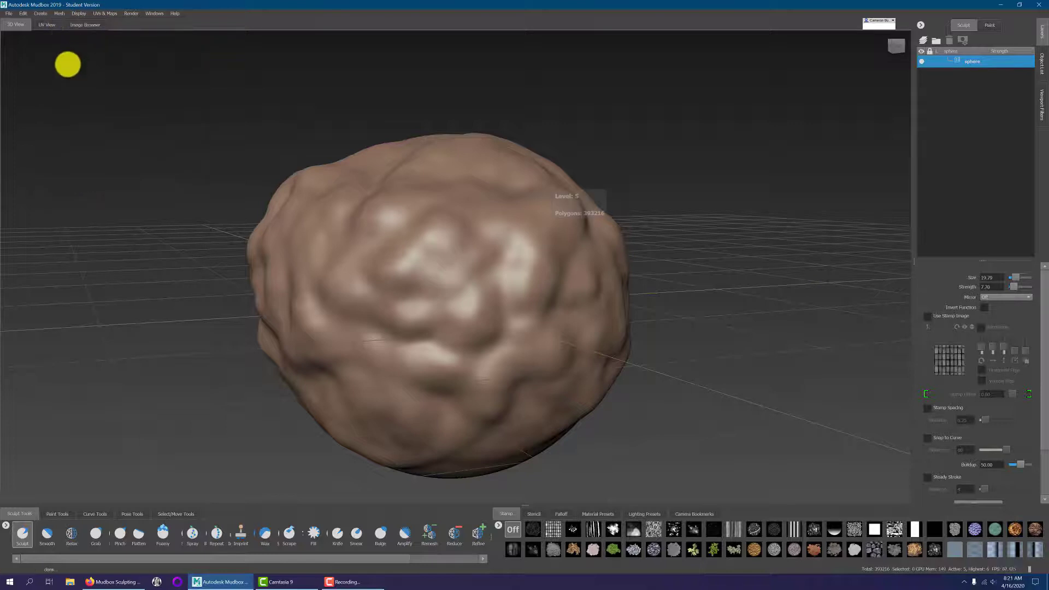
key("Page_Down")
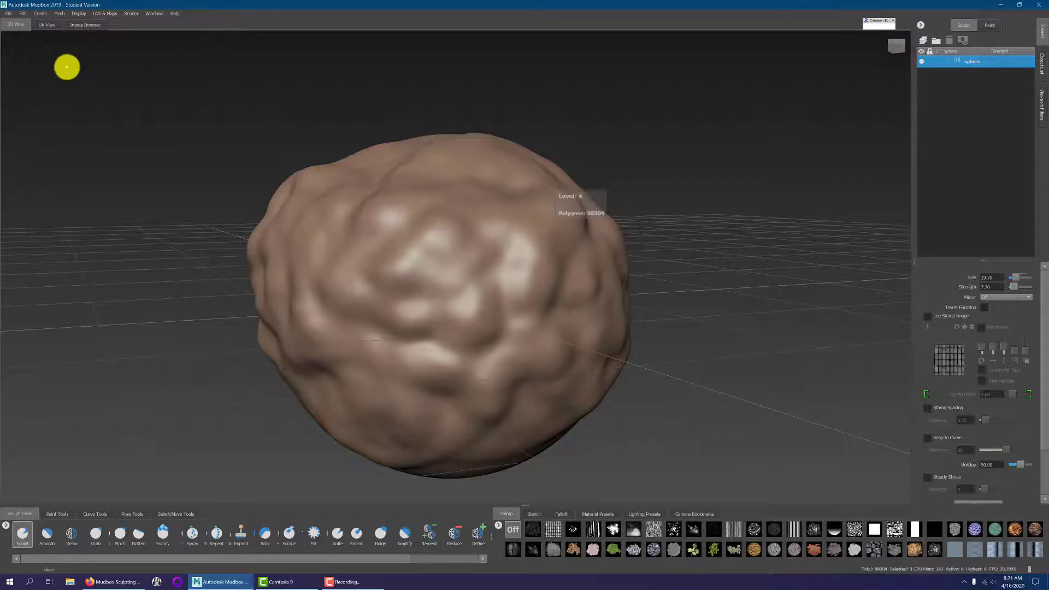
key("Page_Down")
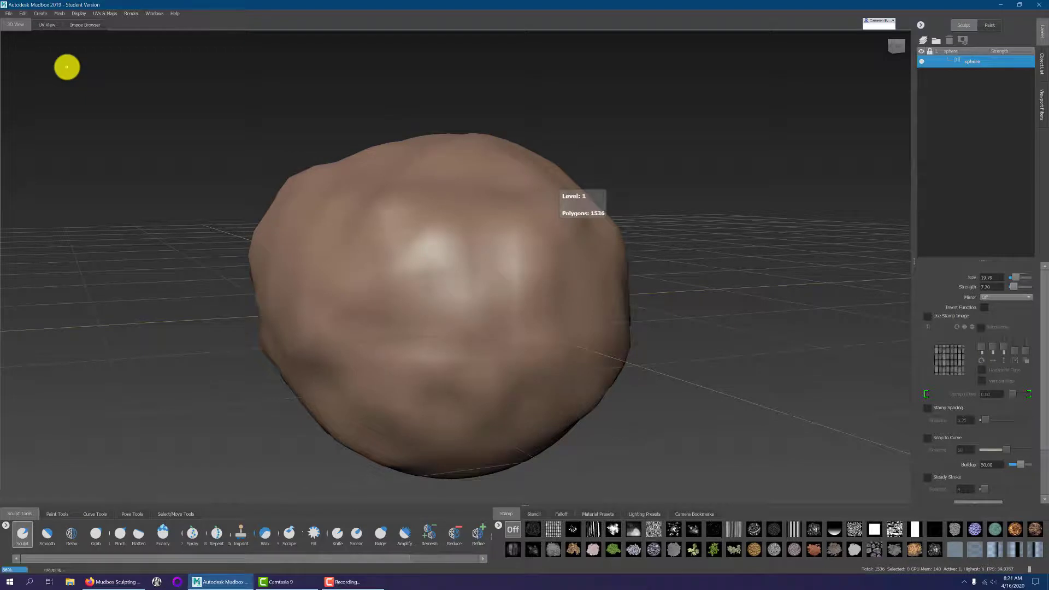
key("Page_Down")
left_click_drag(108, 78, 263, 173, "alt")
Step the sphere back up through its subdivision levels past level 4 and examine the detail from another side.
key("Page_Up")
key("Page_Up")
key("Page_Up")
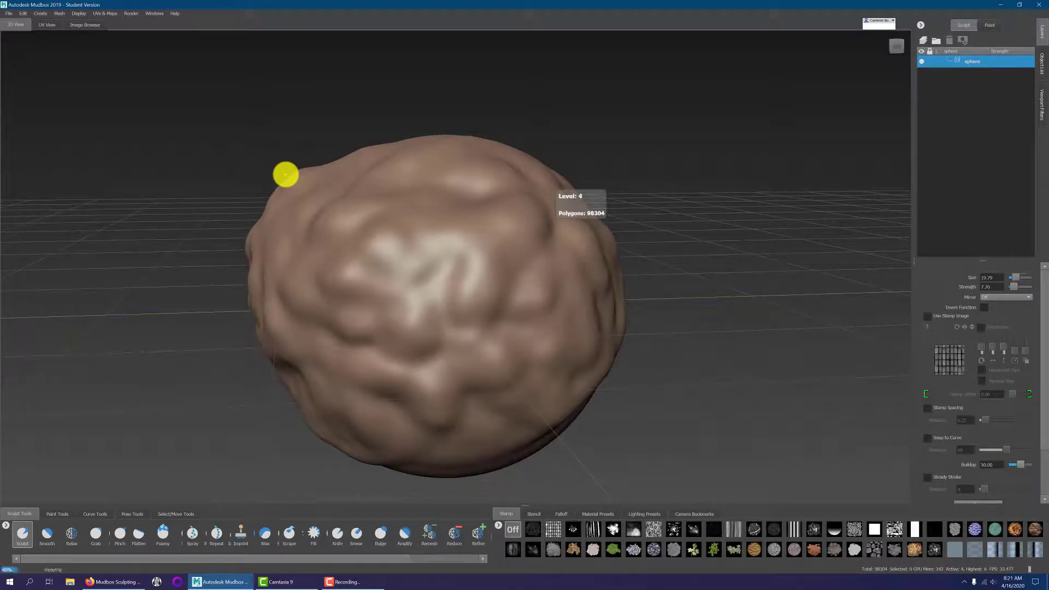
key("Page_Up")
mouse_move(372, 244)
left_mouse_down("alt")
mouse_move(679, 222)
mouse_move(545, 217)
mouse_move(345, 241)
mouse_move(211, 235)
mouse_move(535, 246)
mouse_move(532, 264)
left_mouse_up("alt")
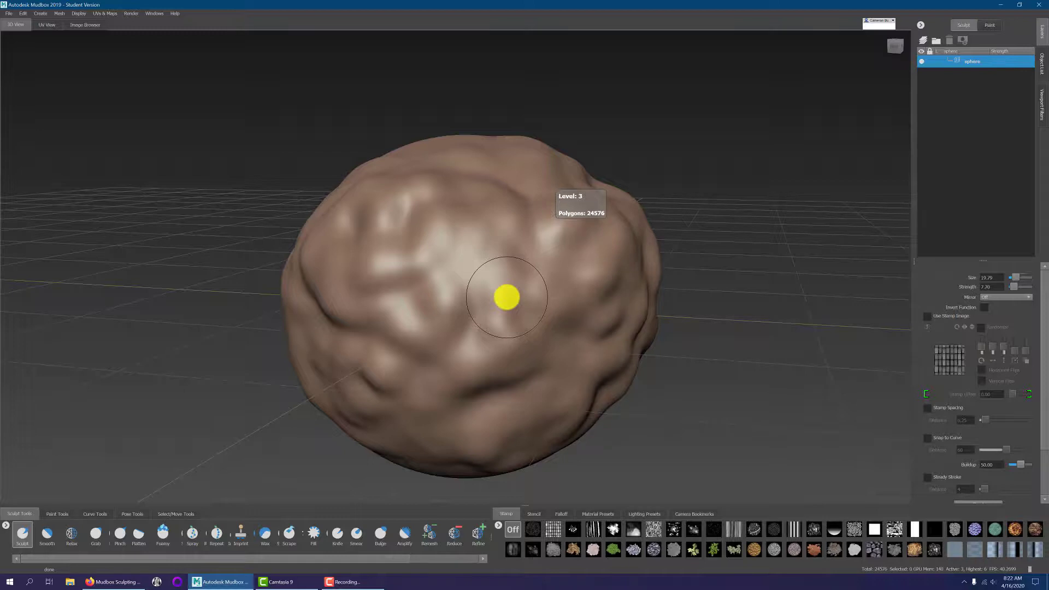
Compare the sphere at subdivision levels 3 and 4, and raise it to level 6 to inspect it from several sides.
key("Page_Down")
key("Page_Up")
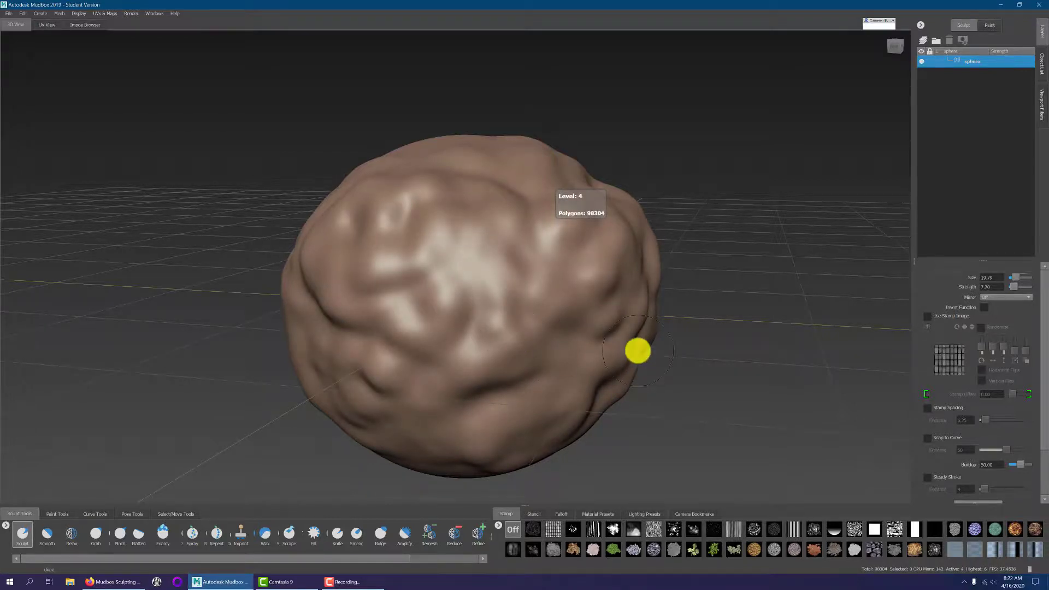
mouse_move(748, 360)
left_mouse_down("alt")
mouse_move(497, 340)
mouse_move(698, 354)
mouse_move(847, 306)
mouse_move(571, 379)
mouse_move(556, 335)
mouse_move(771, 363)
mouse_move(581, 260)
left_mouse_up("alt")
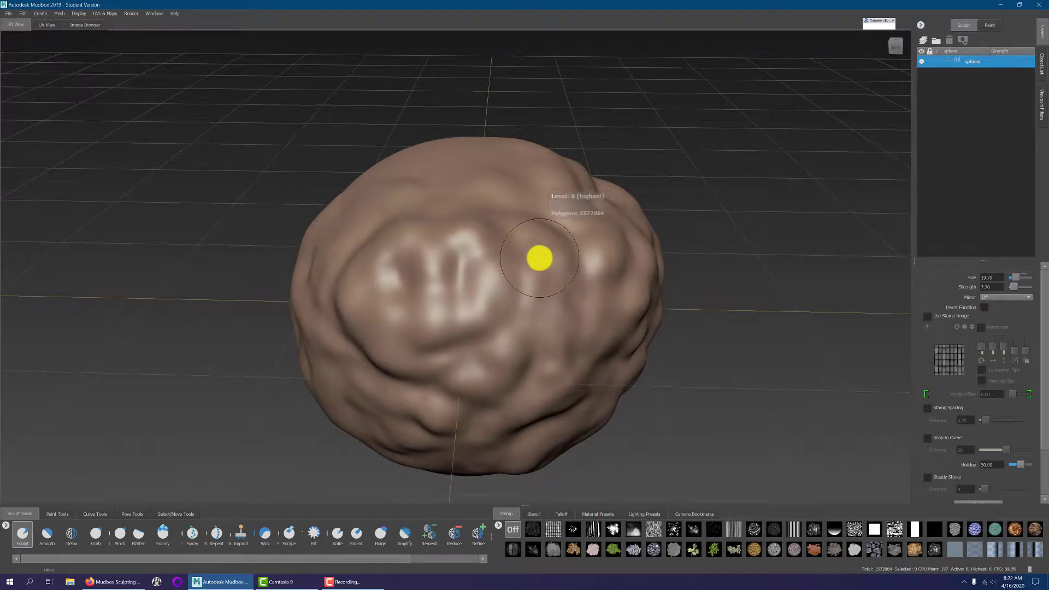
mouse_move(661, 332)
left_mouse_down("alt")
mouse_move(386, 342)
mouse_move(283, 333)
mouse_move(303, 338)
left_mouse_up("alt")
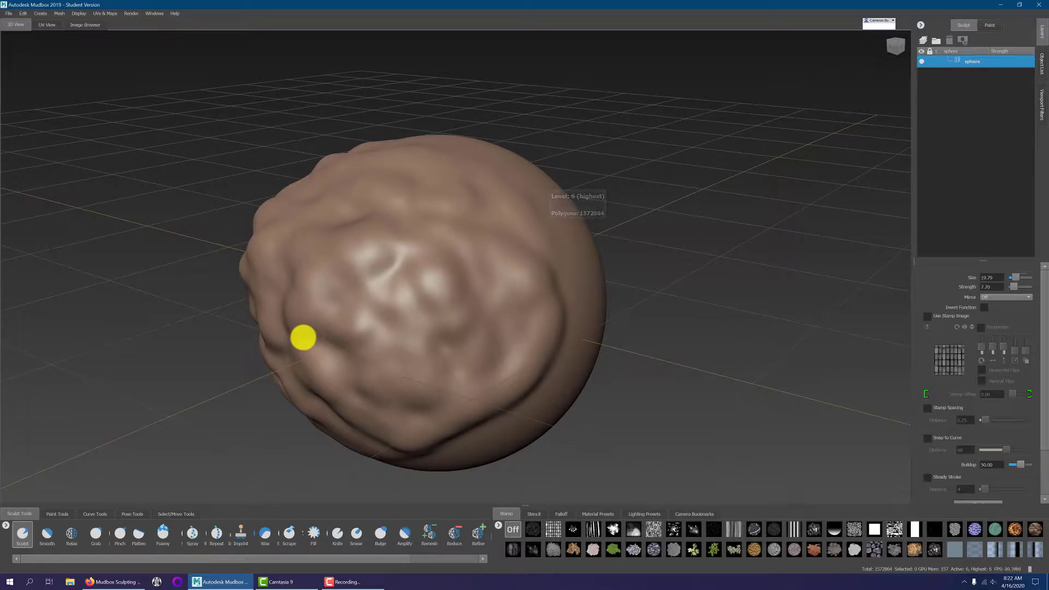
left_click_drag(368, 335, 445, 261, "alt")
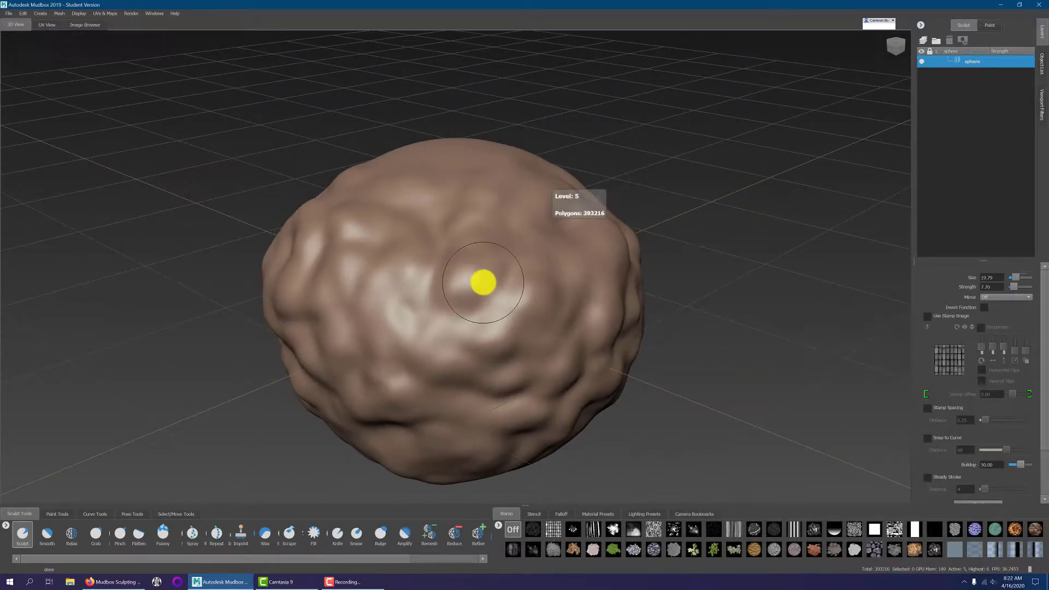
Lower the sphere to subdivision level 4 and examine its sculpted surface all around.
key("Page_Down")
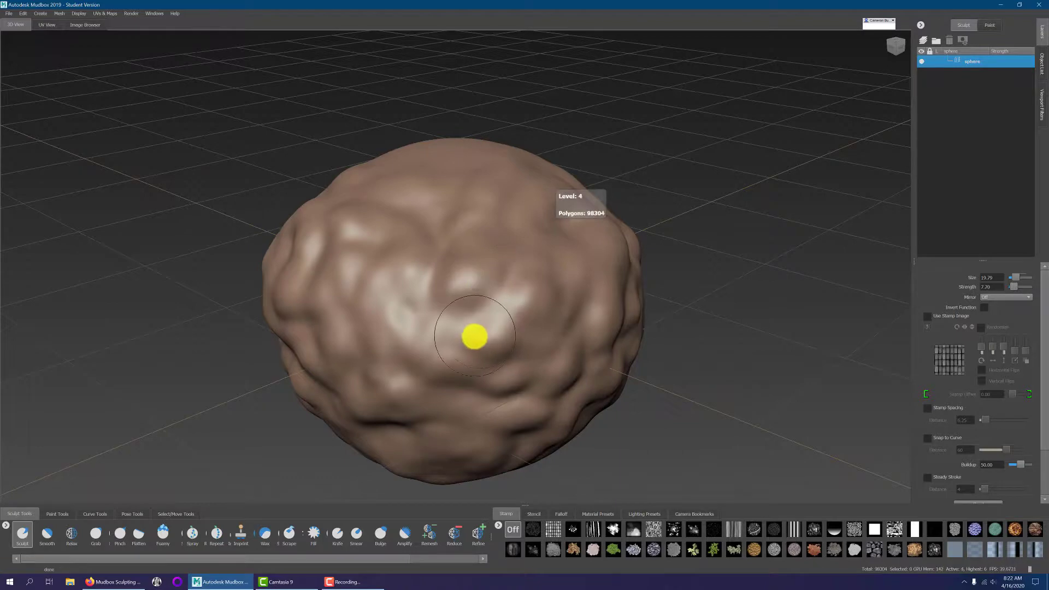
mouse_move(473, 335)
left_mouse_down("alt")
mouse_move(609, 307)
mouse_move(668, 342)
mouse_move(761, 328)
left_mouse_up("alt")
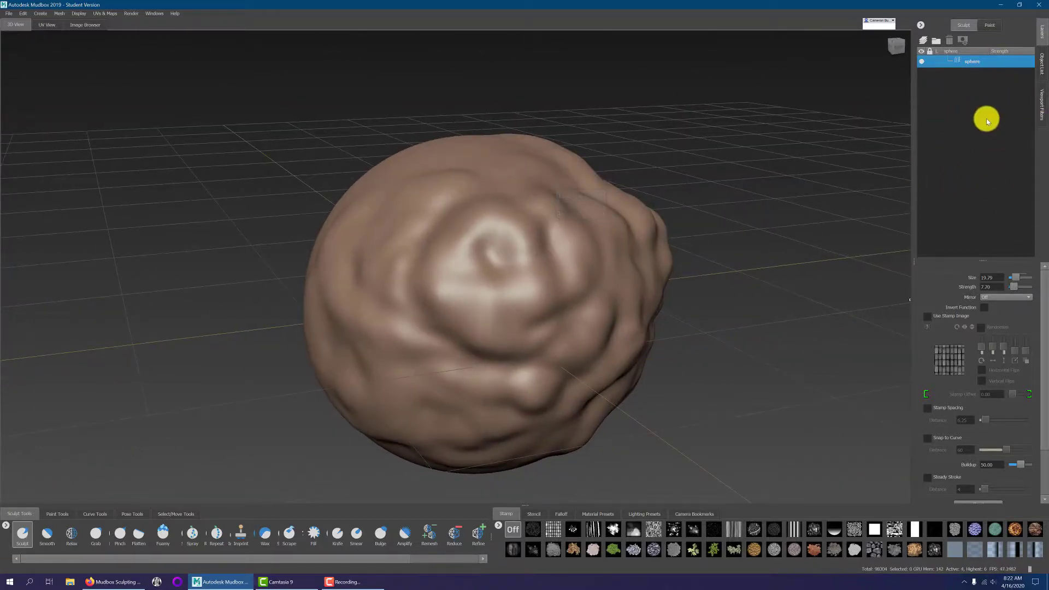
mouse_move(705, 242)
left_mouse_down("alt")
mouse_move(576, 255)
mouse_move(866, 250)
left_mouse_up("alt")
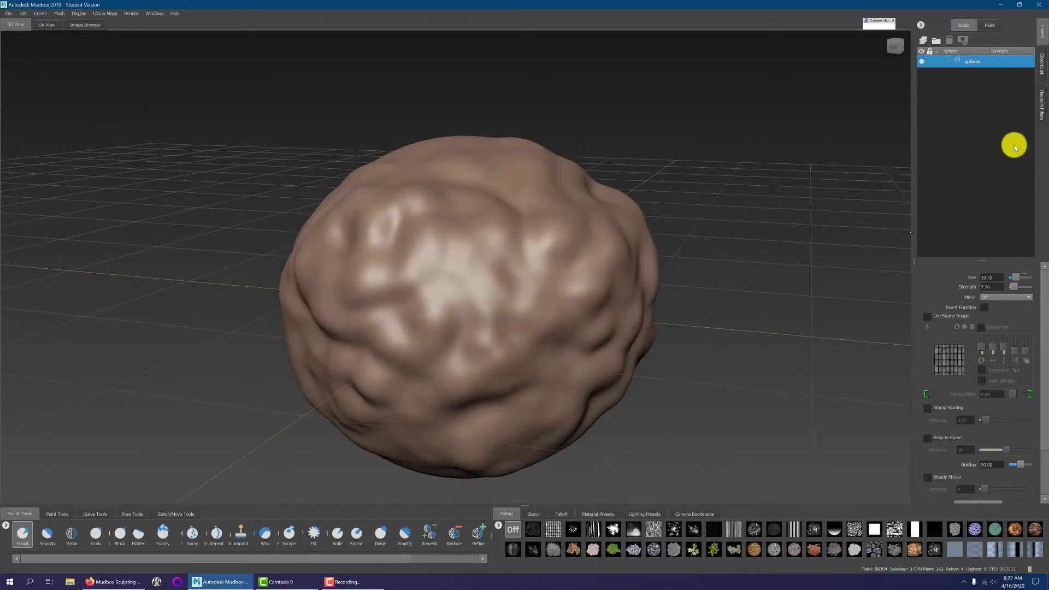